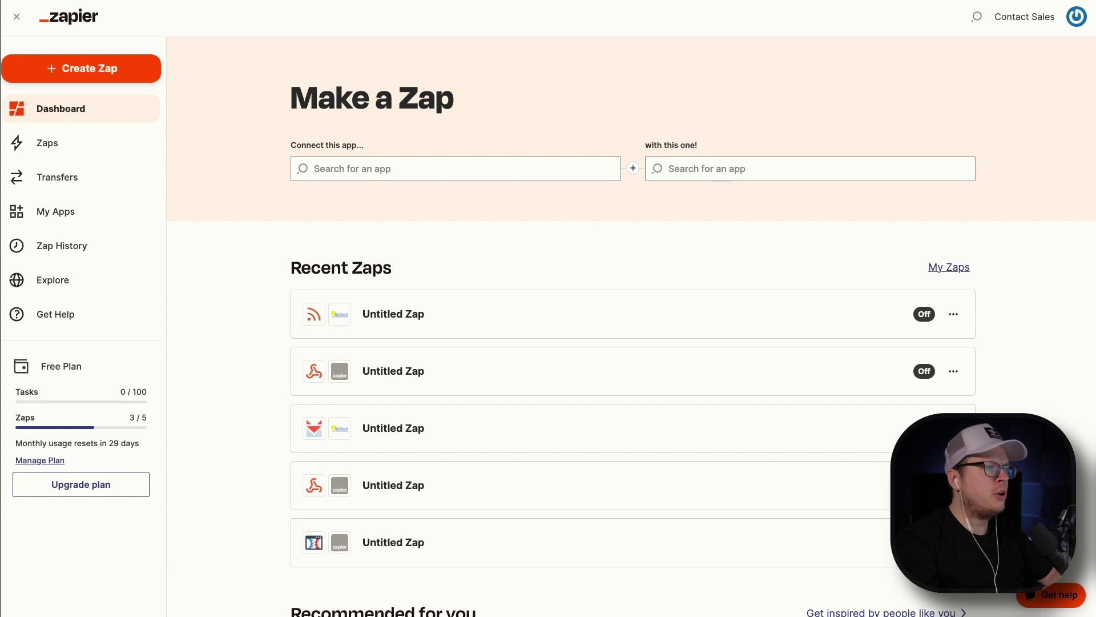
- Create a new Zap triggered by ClickFunnels' New Contact Activity event
left_click(427, 165)
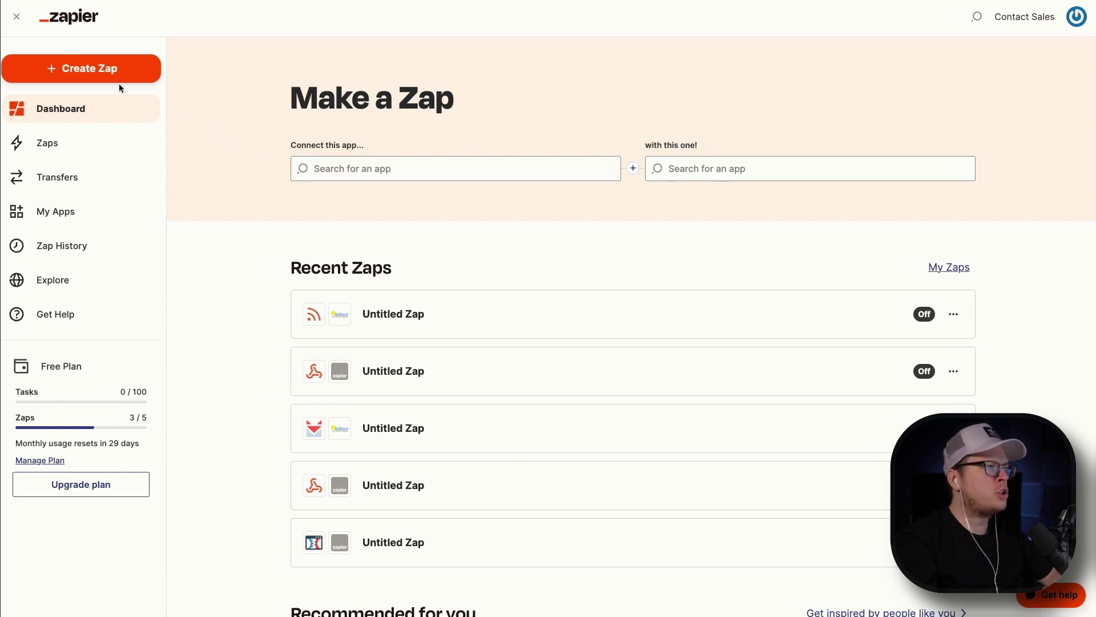
left_click(97, 73)
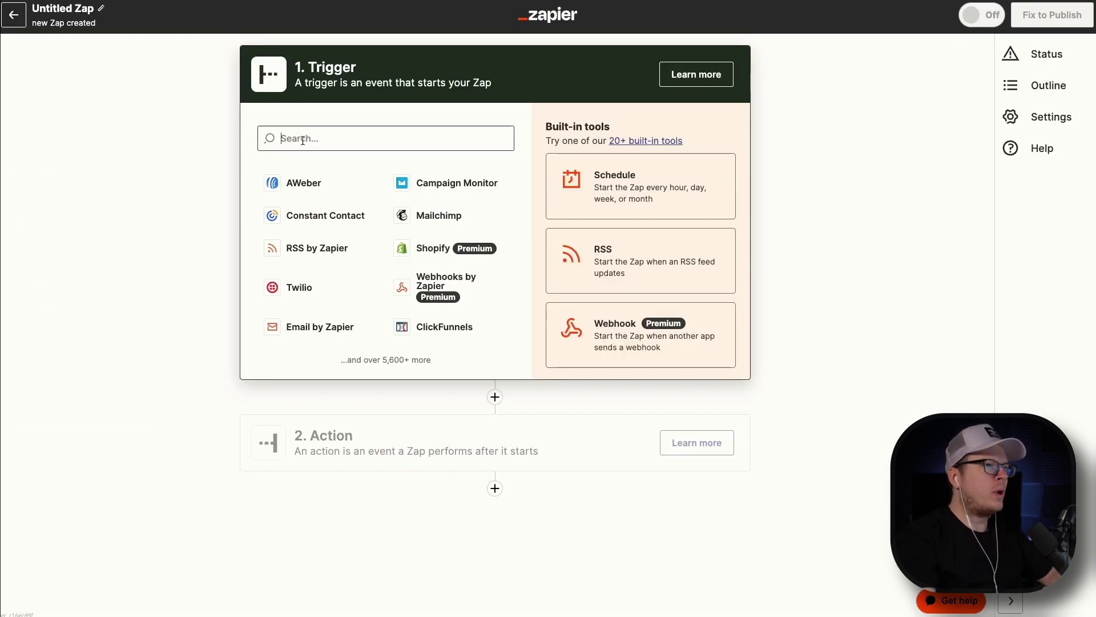
left_click(303, 140)
type("click")
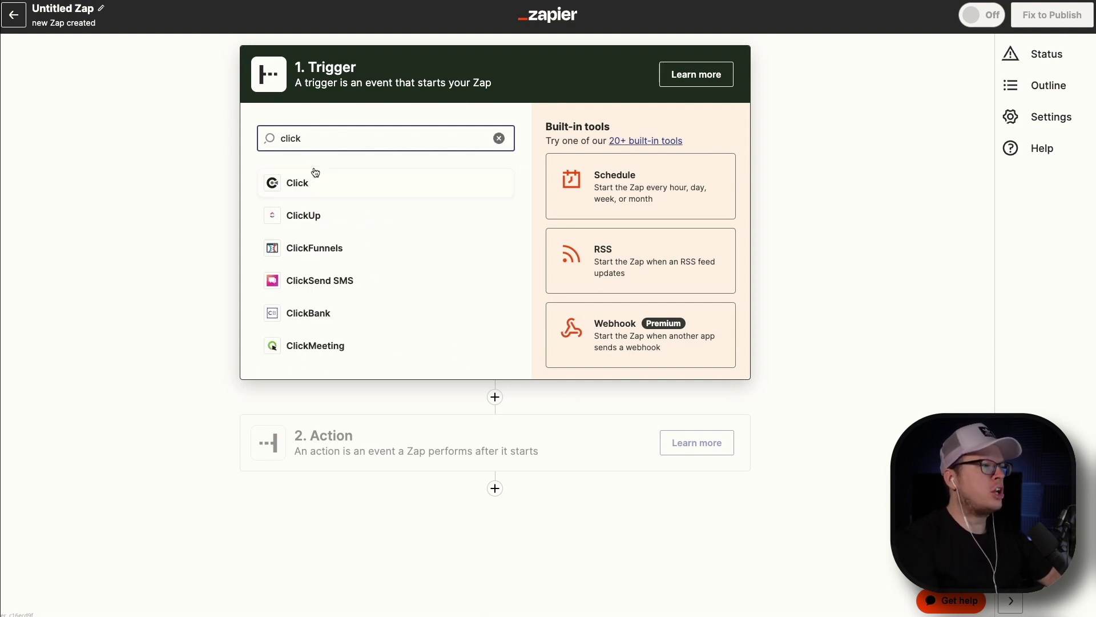
left_click(318, 248)
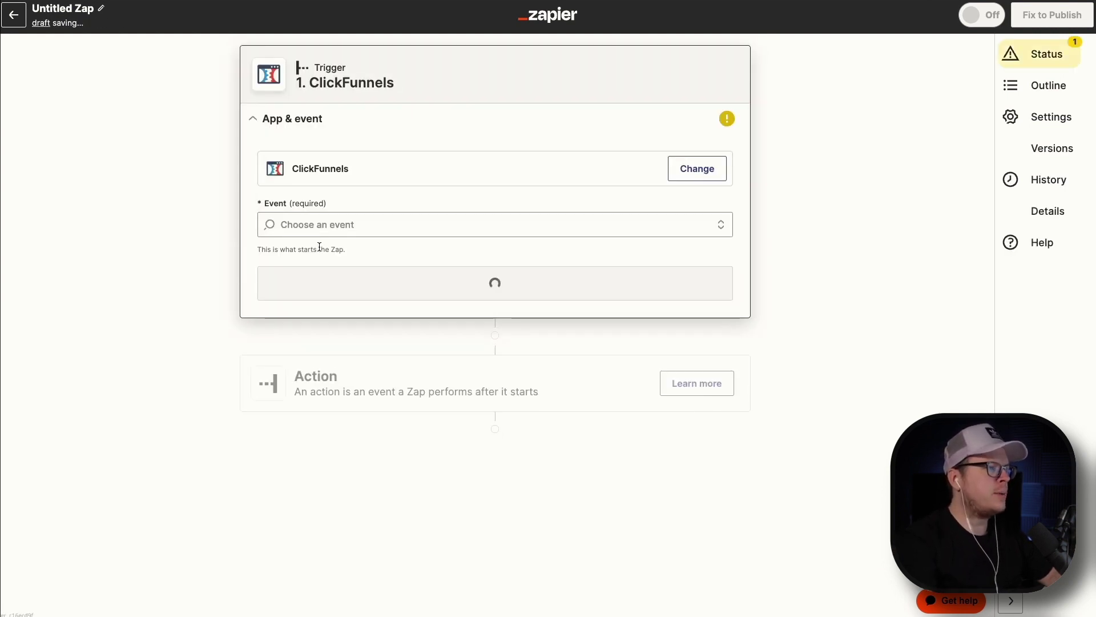
left_click(341, 225)
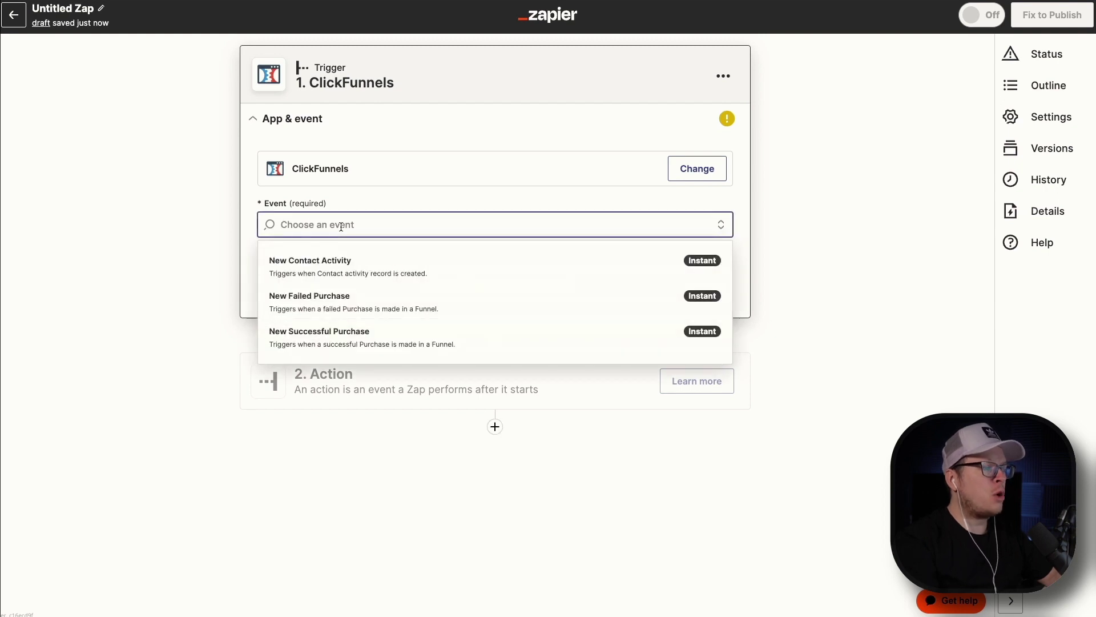
left_click(332, 268)
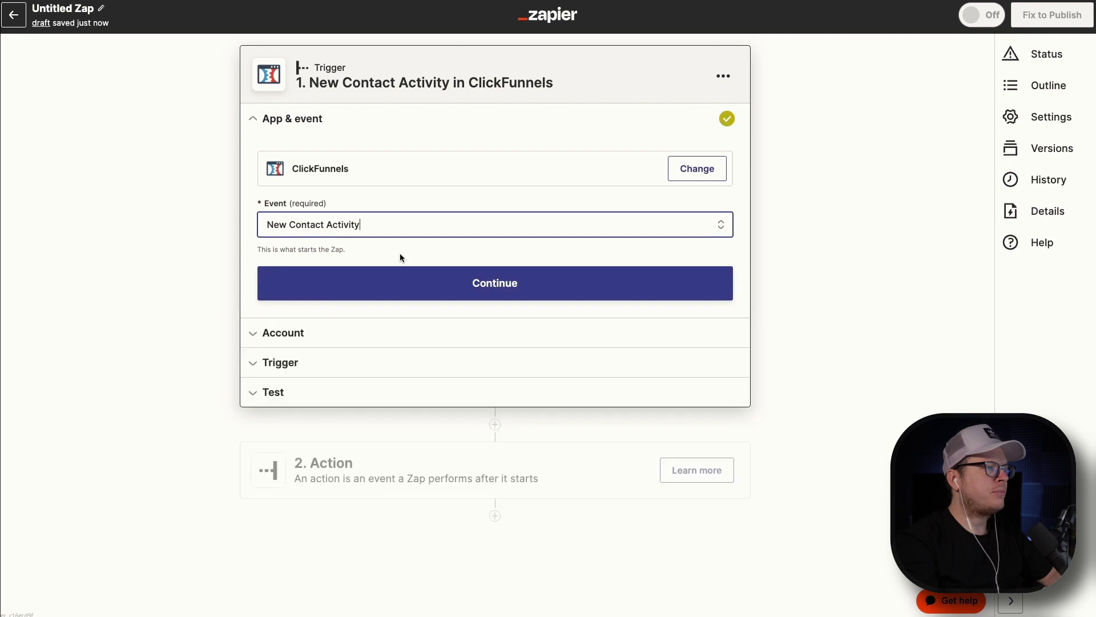
left_click(486, 278)
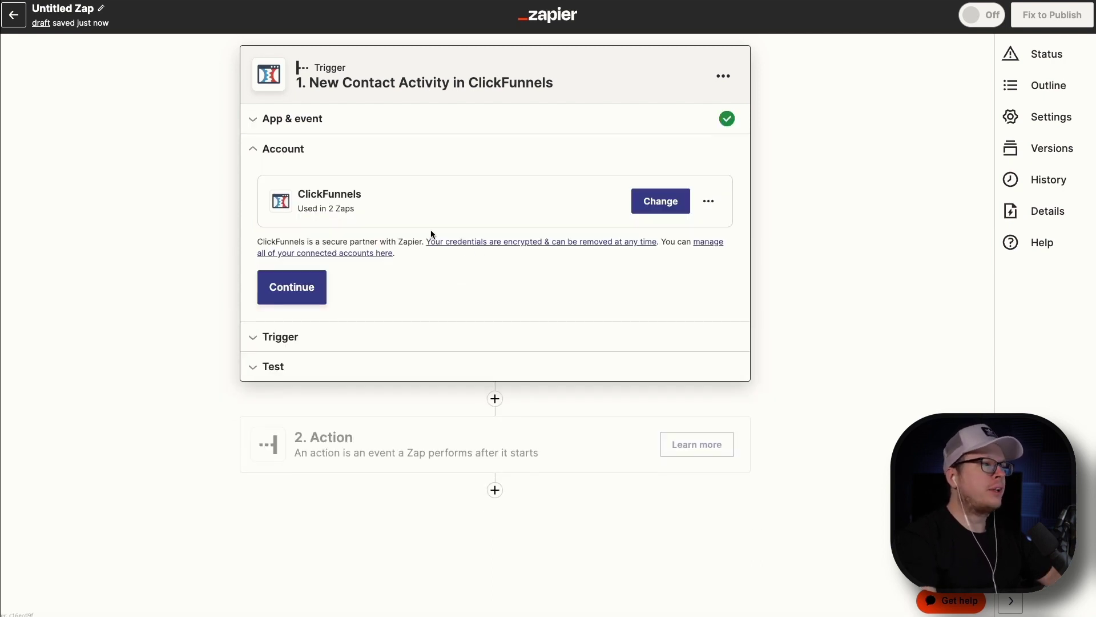
- Connect a new ClickFunnels account through its login popup and confirm it for the trigger
left_click(660, 201)
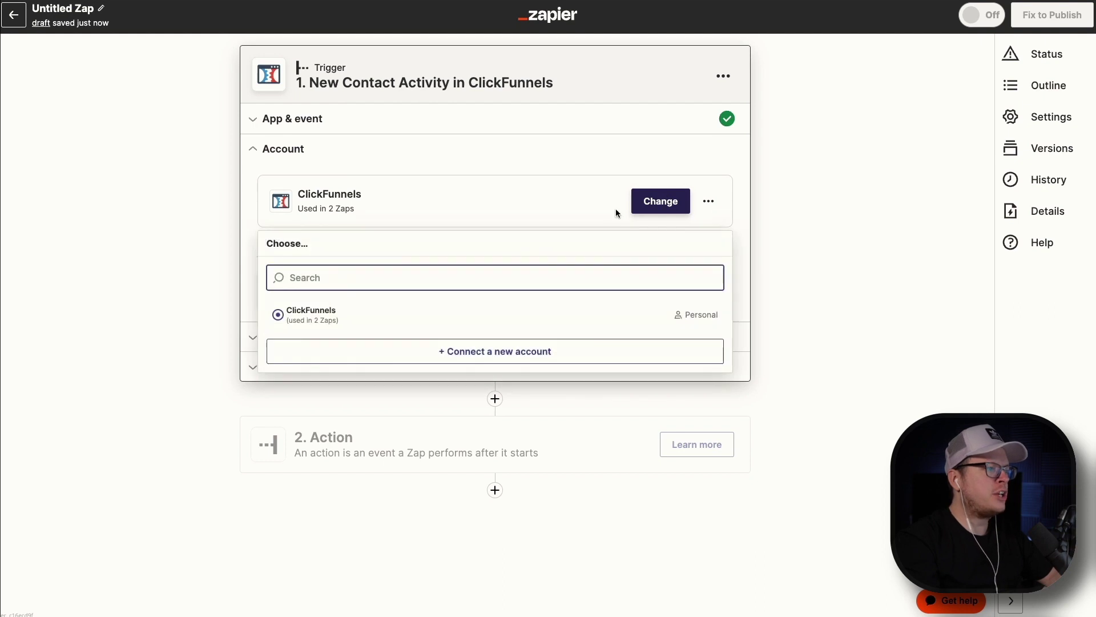
left_click(479, 350)
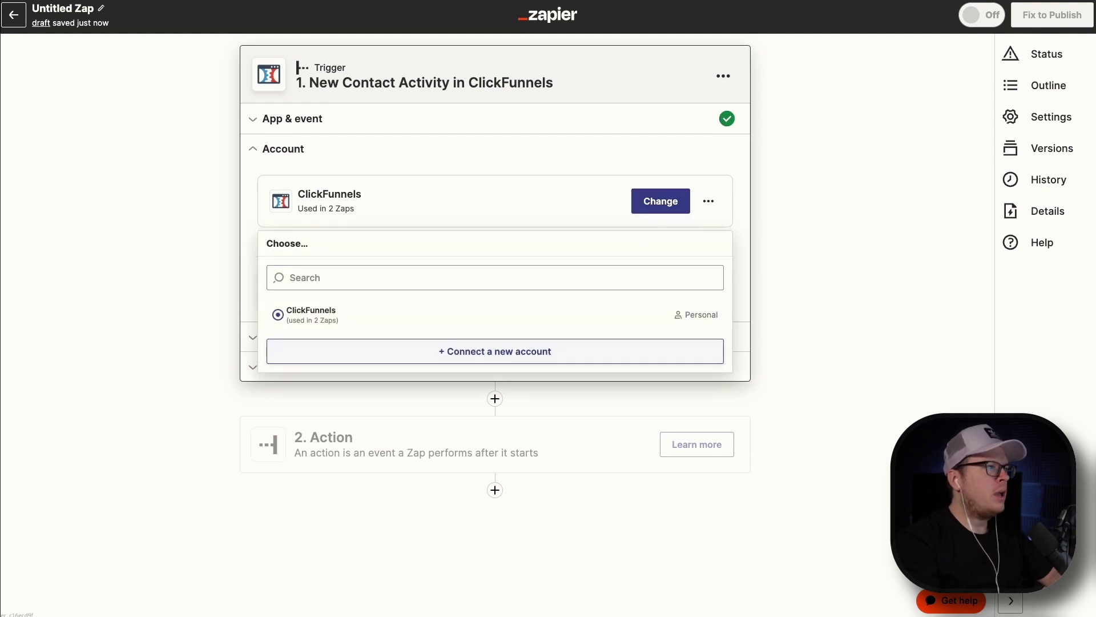
left_click_drag(2, 43, 628, 49)
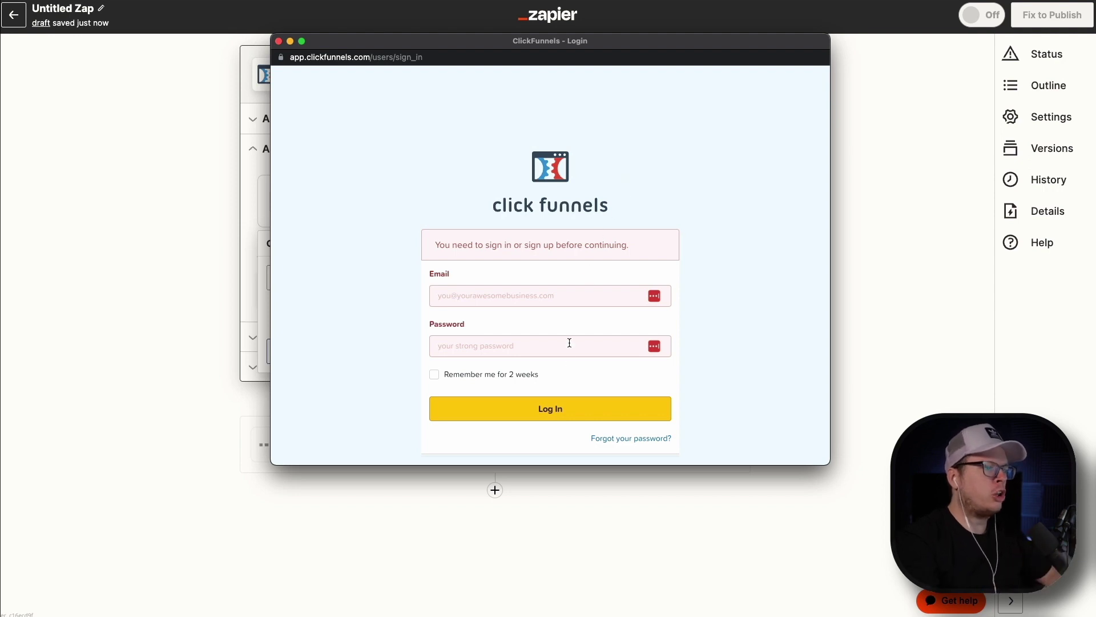
left_click(553, 410)
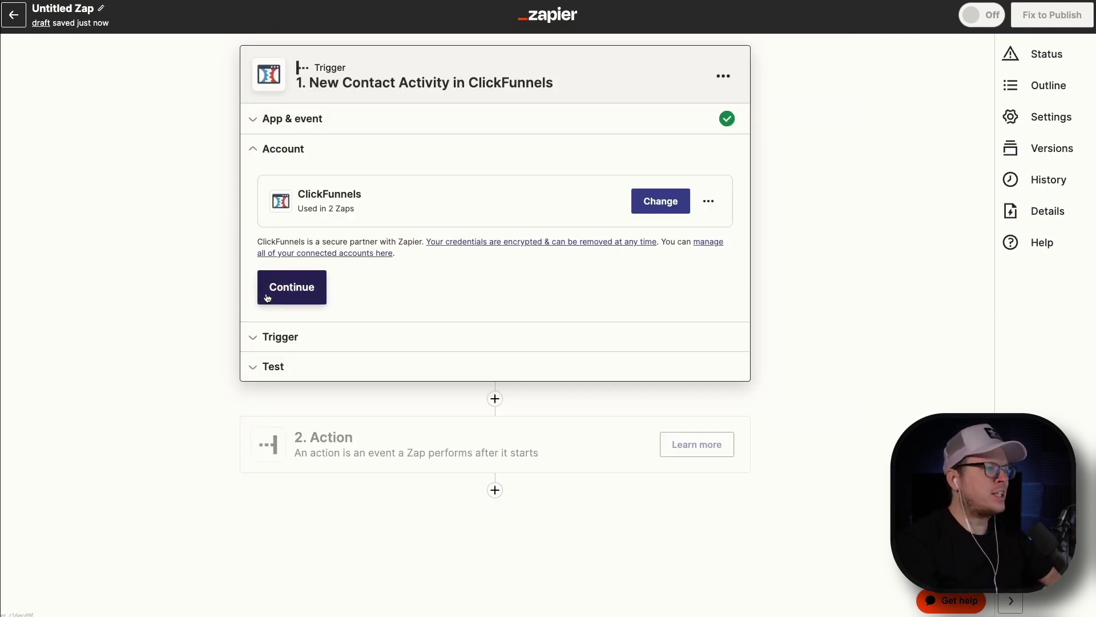
left_click(288, 291)
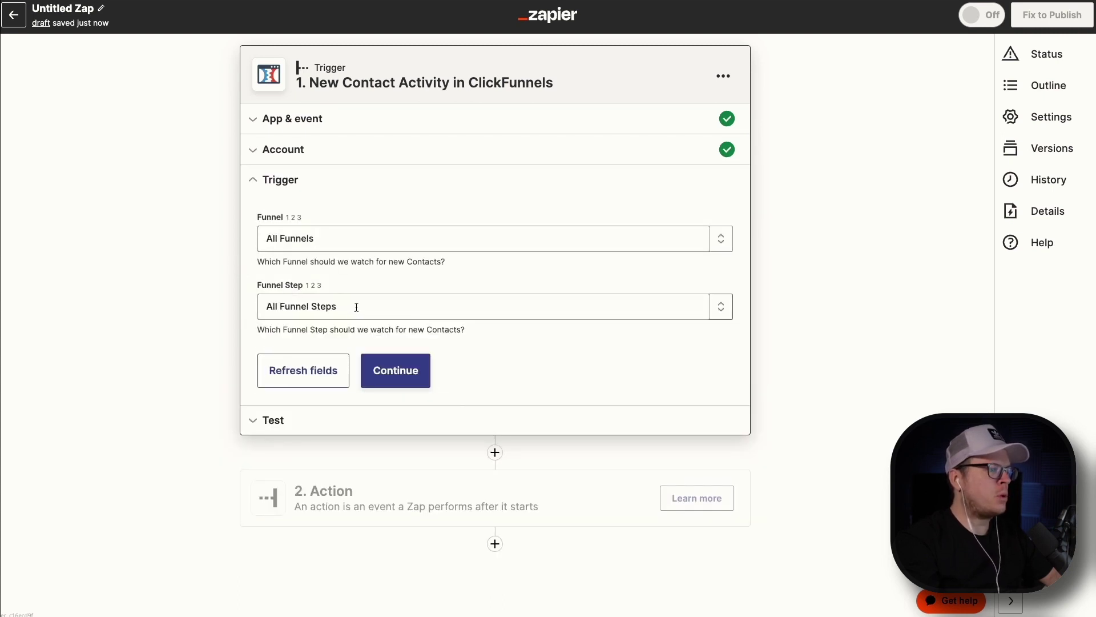
- Keep All Funnels and All Funnel Steps, then test the trigger to fetch a sample contact
left_click(391, 368)
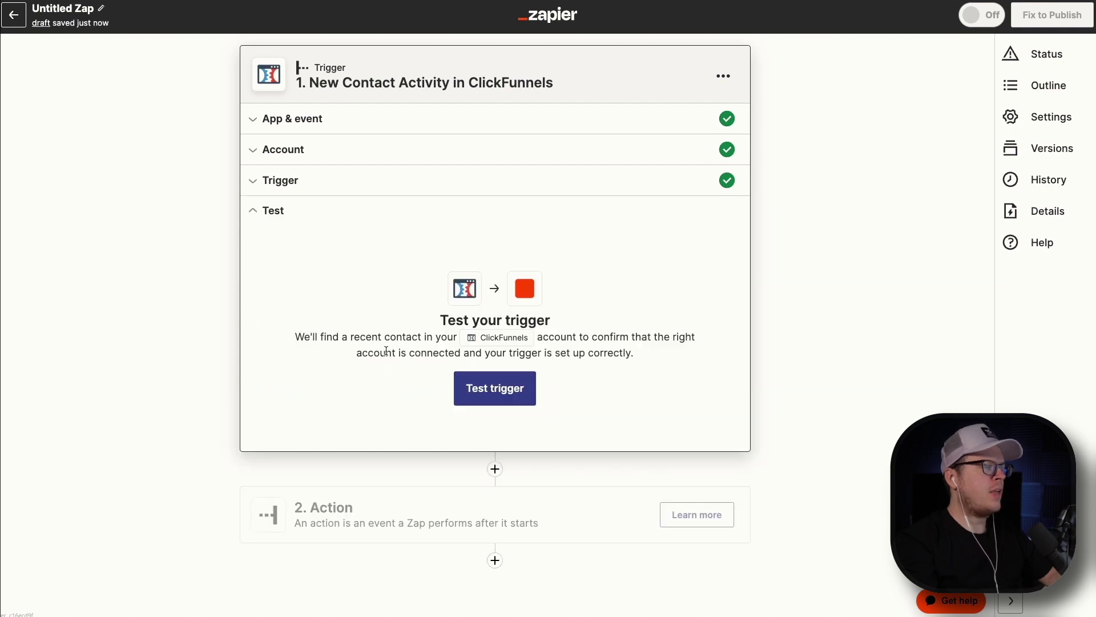
left_click(486, 390)
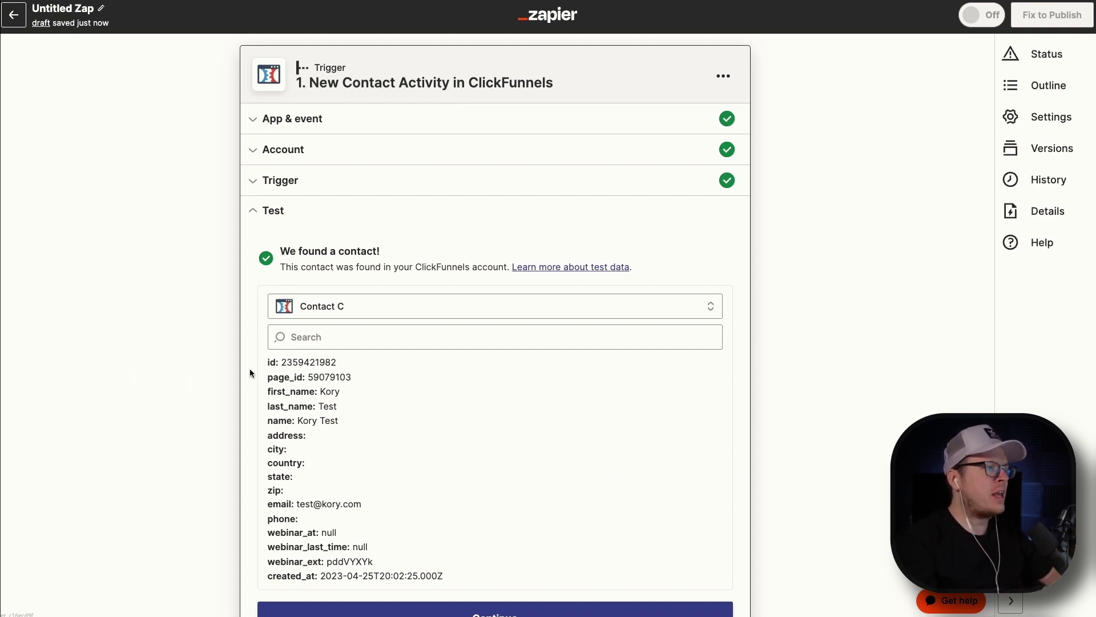
scroll(249, 368, "down", 2)
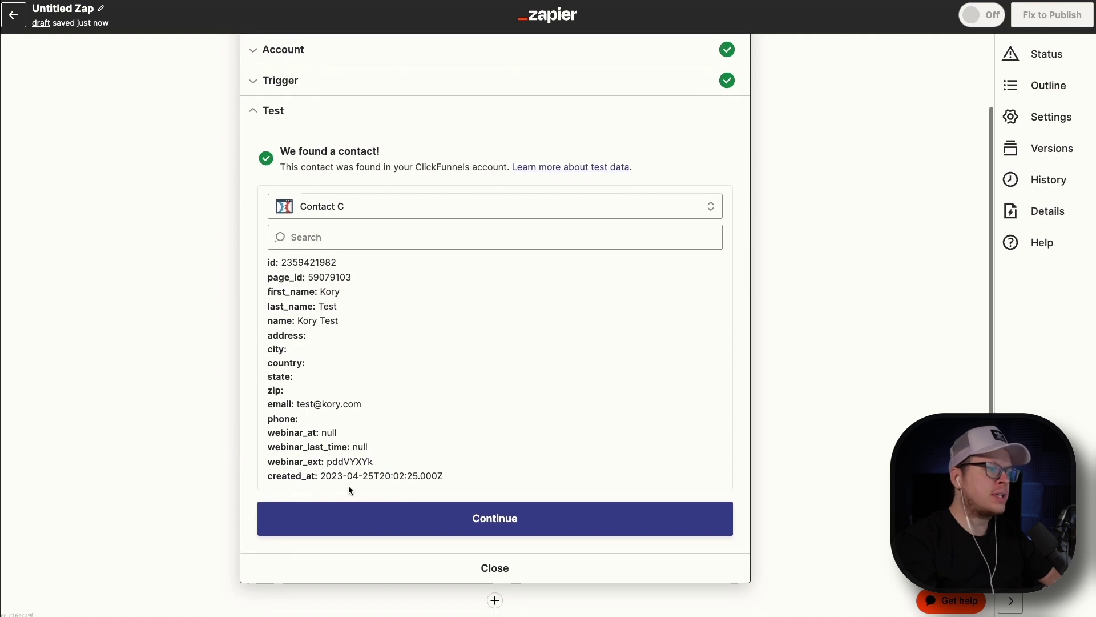
left_click(365, 517)
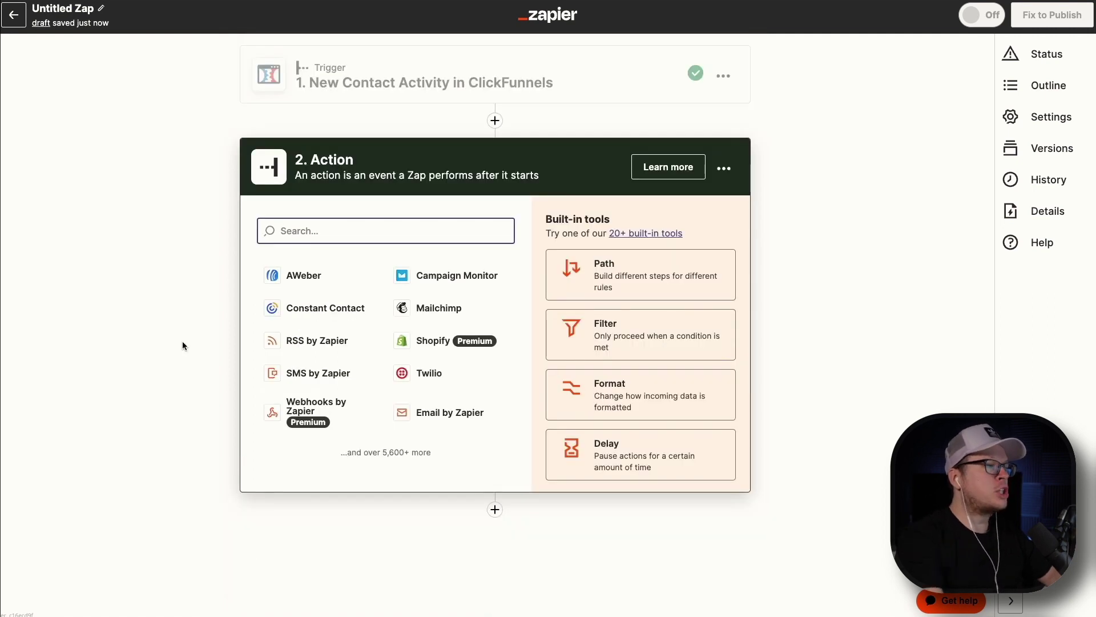
- Set the action step to Brilliant Directories with the Create User event
left_click(296, 225)
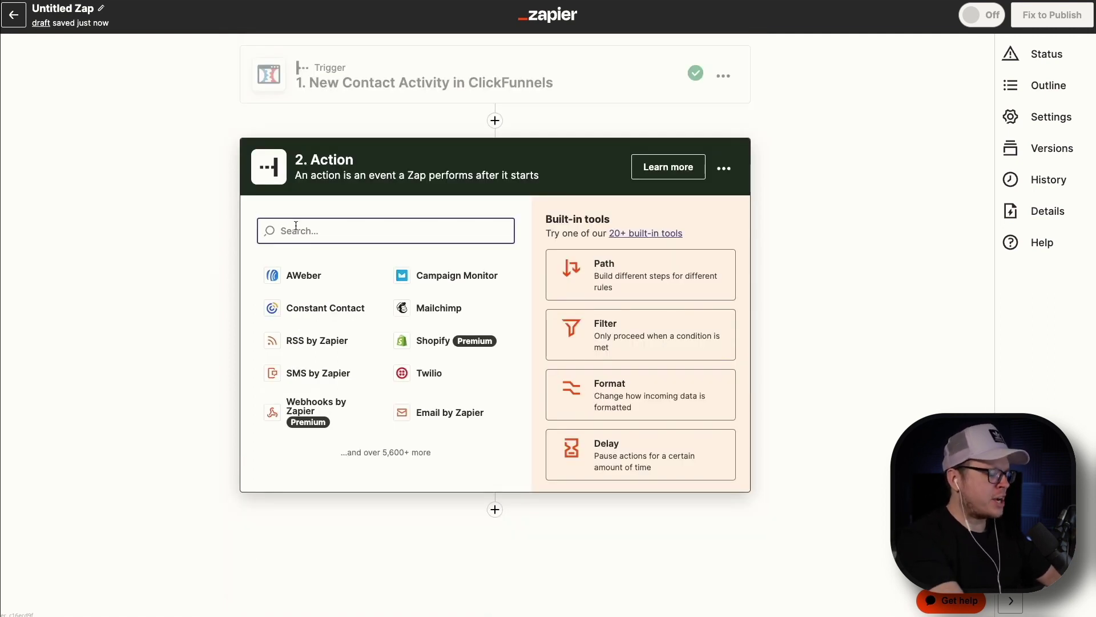
type("bol;")
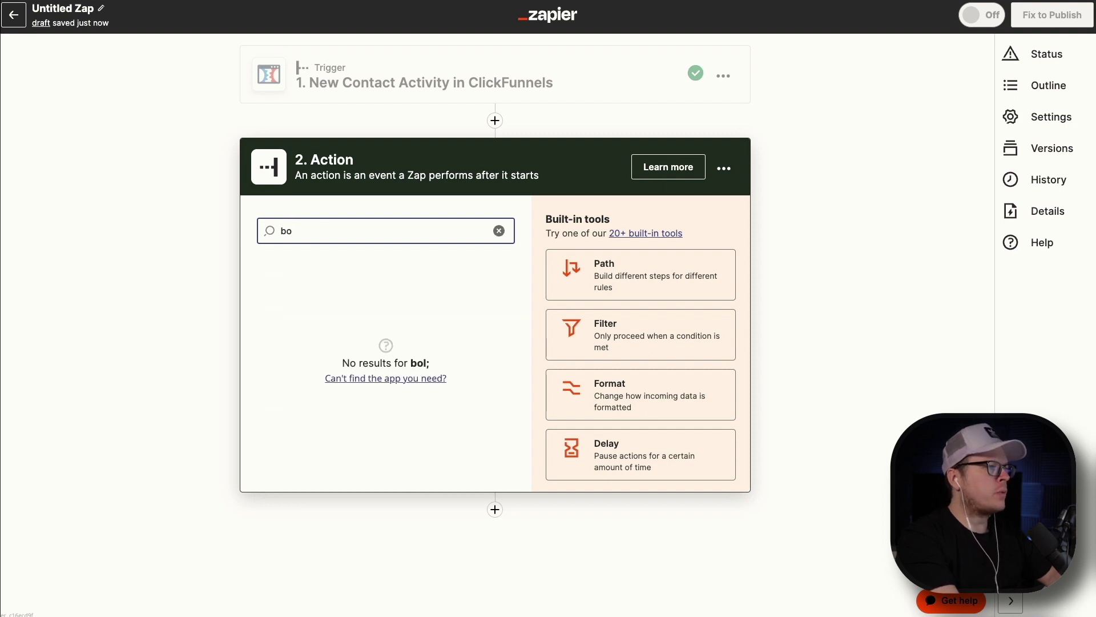
key("BackSpace")
type("rlliant")
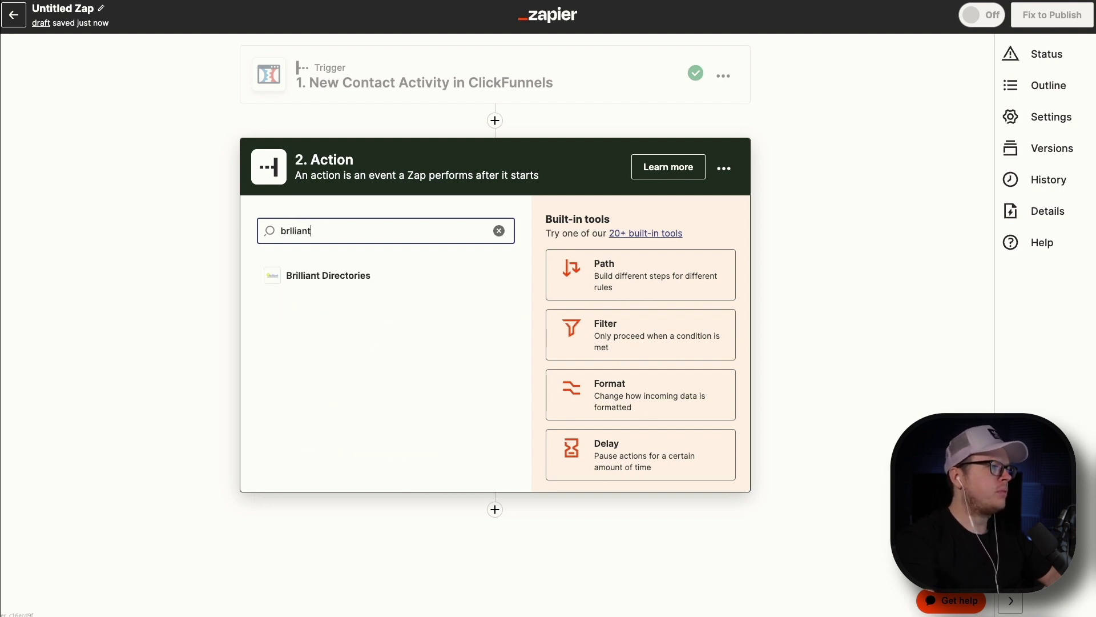
left_click(358, 275)
left_click(386, 316)
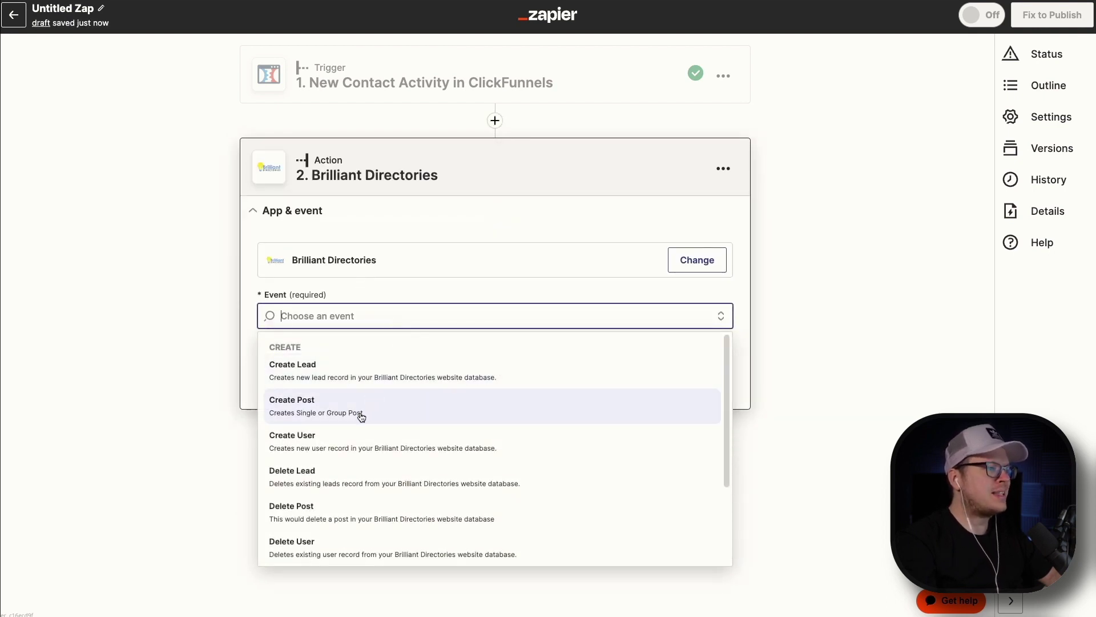
left_click(355, 442)
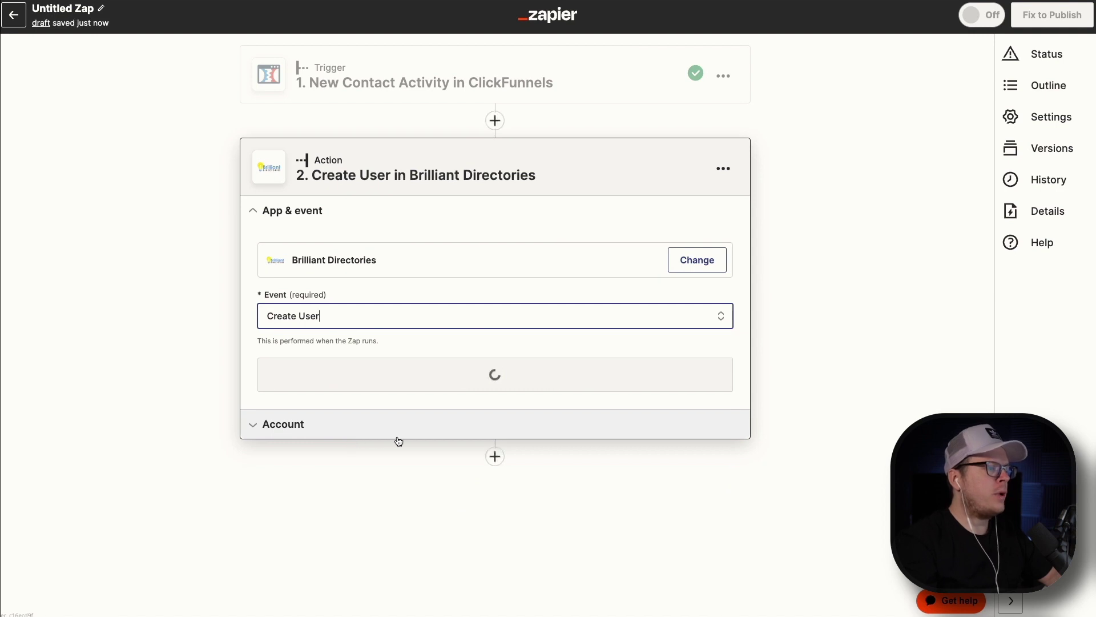
left_click(458, 377)
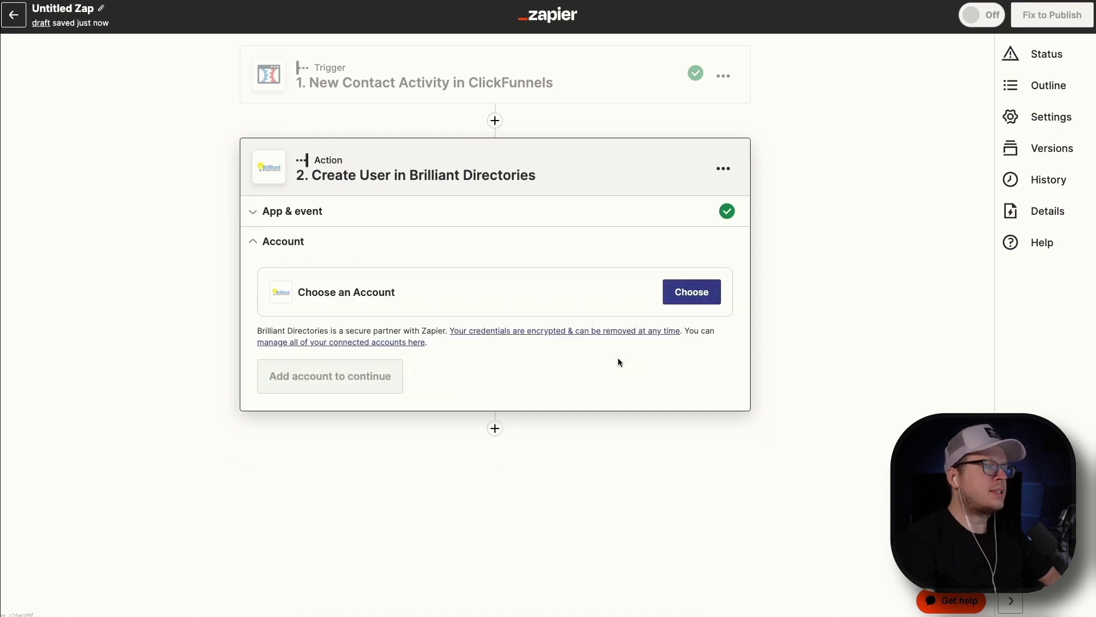
- Begin a new Brilliant Directories account connection and follow its API Details link to the API Keys page
left_click(687, 292)
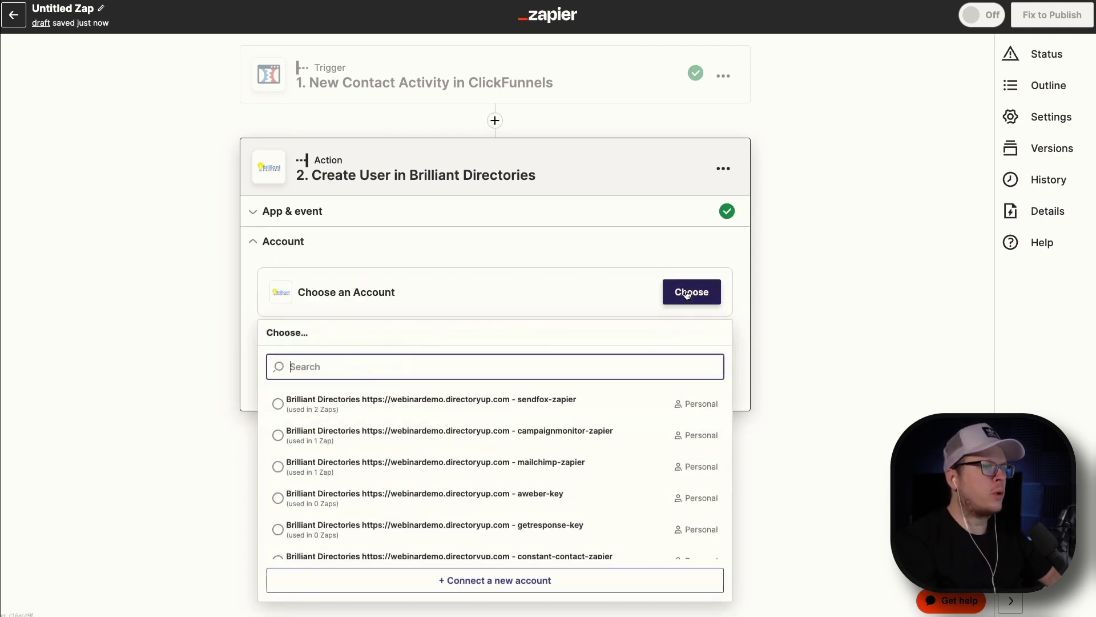
left_click(474, 581)
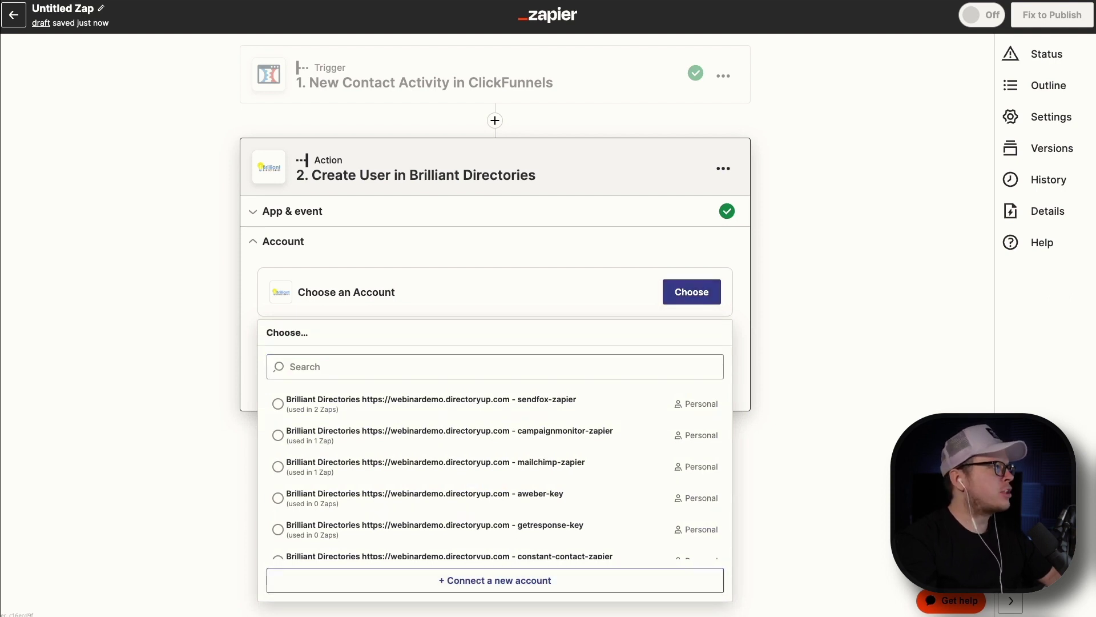
left_click_drag(34, 69, 657, 117)
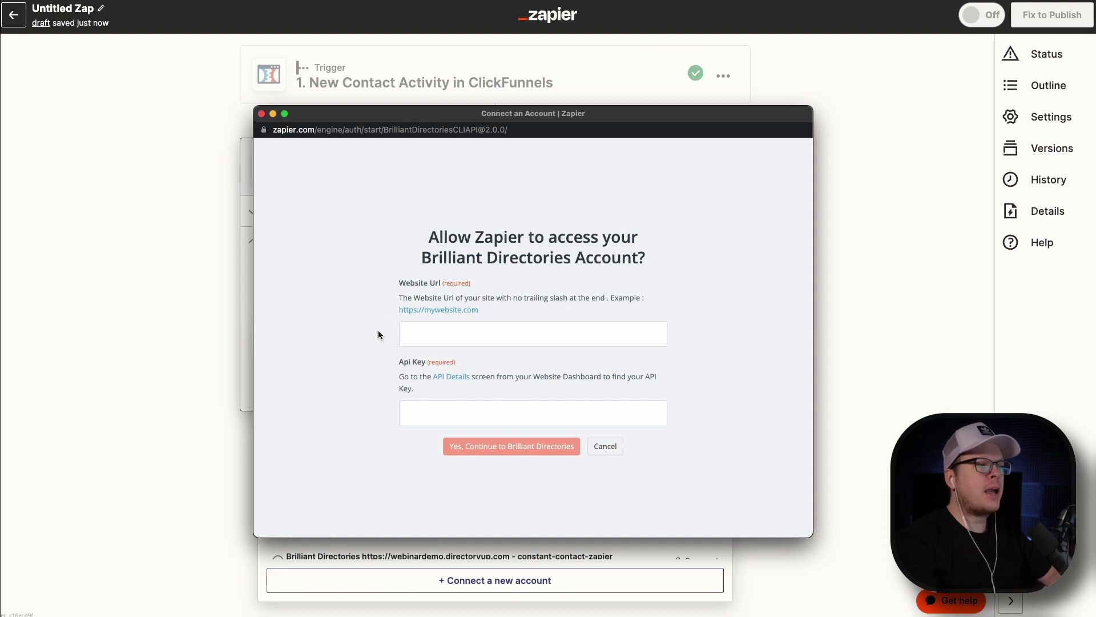
left_click(448, 381)
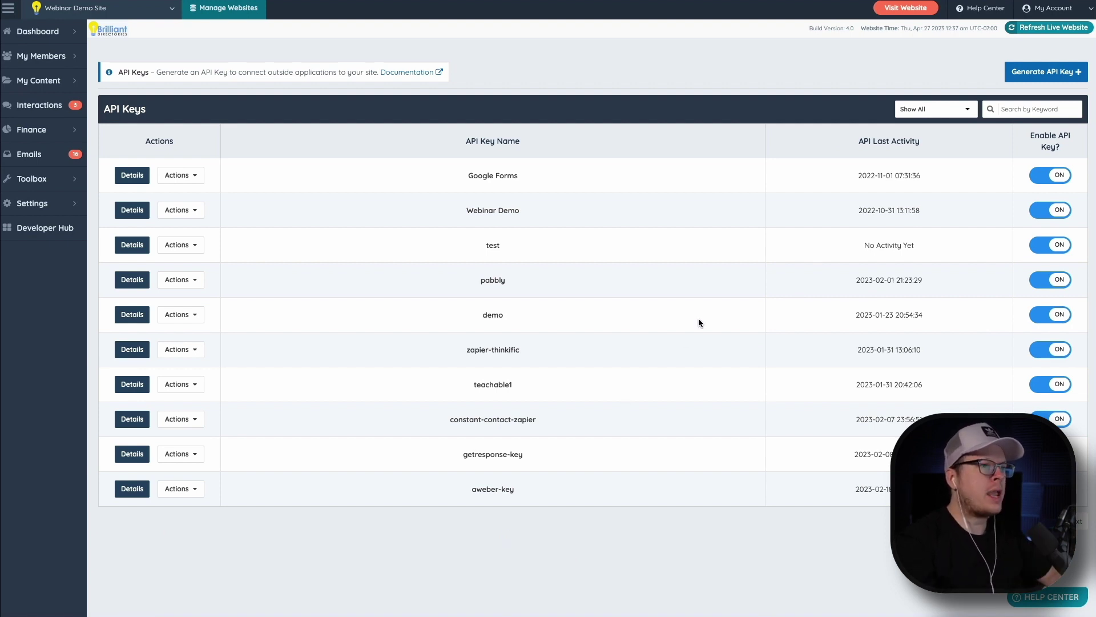
- Generate a new Brilliant Directories API key nicknamed clickfunnels-zapier
left_click(1029, 74)
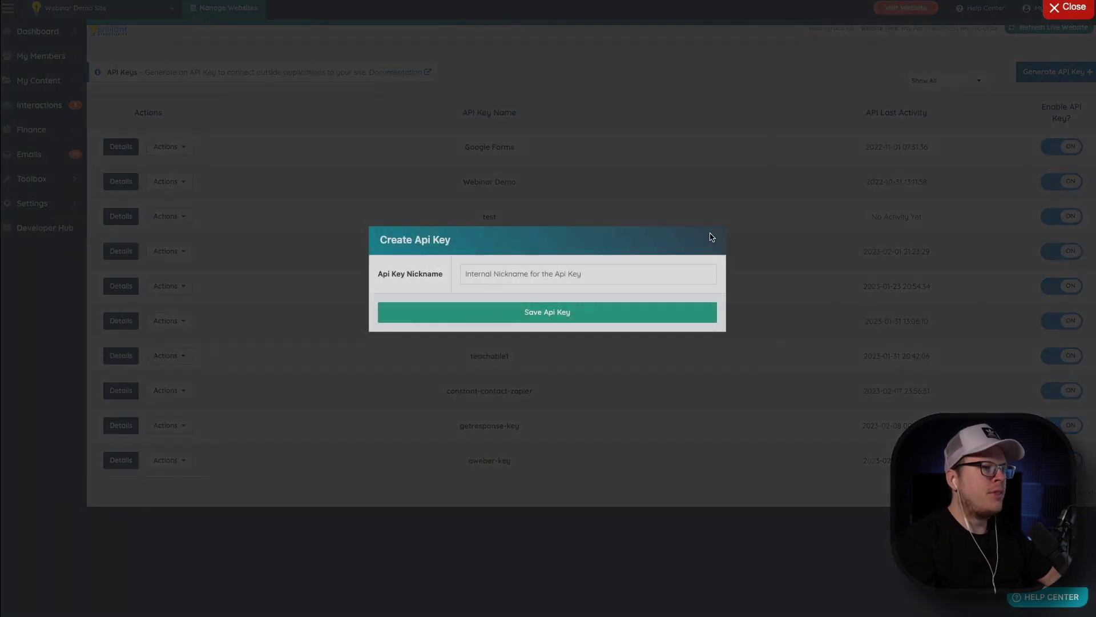
left_click(485, 274)
type("clickfunnels-zapier")
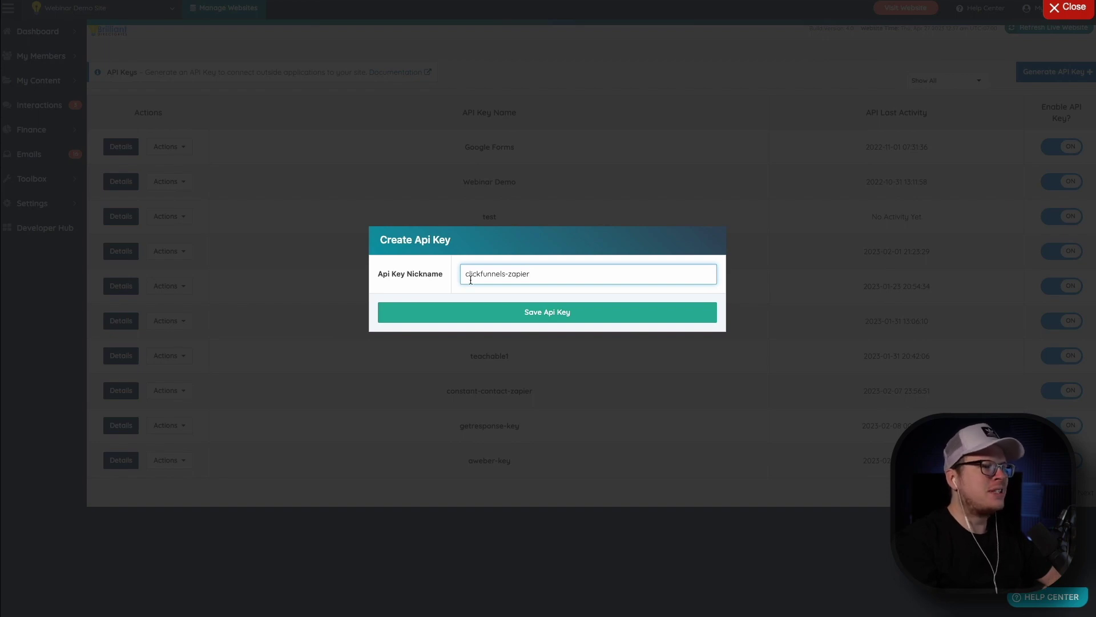
left_click(528, 312)
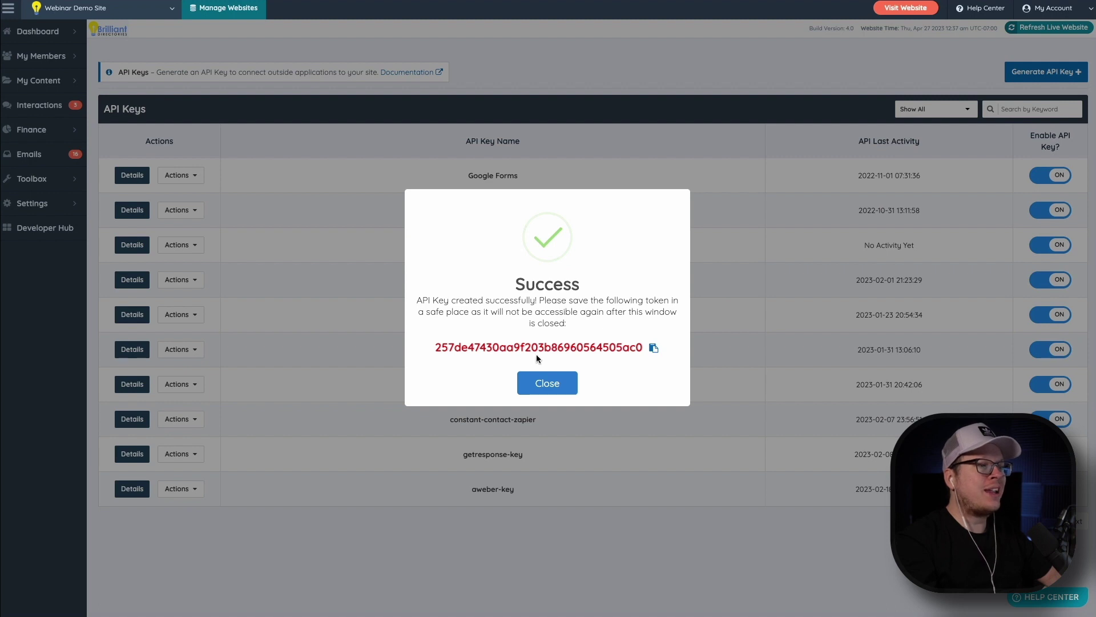
- Copy the new key's token and return to the Zapier connection window
left_click(652, 348)
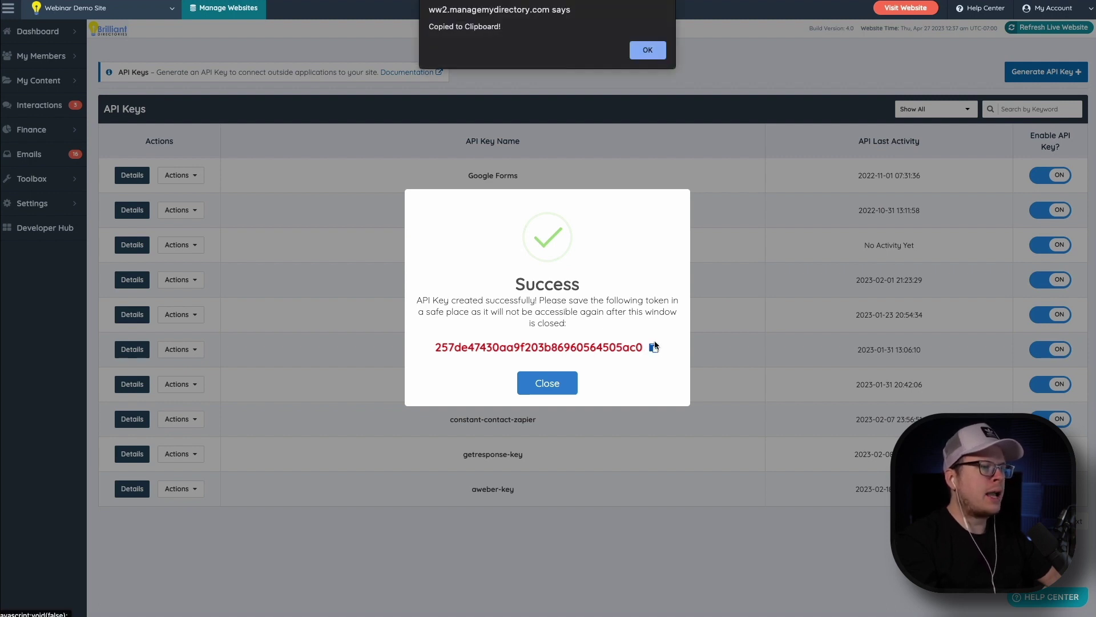
left_click(646, 50)
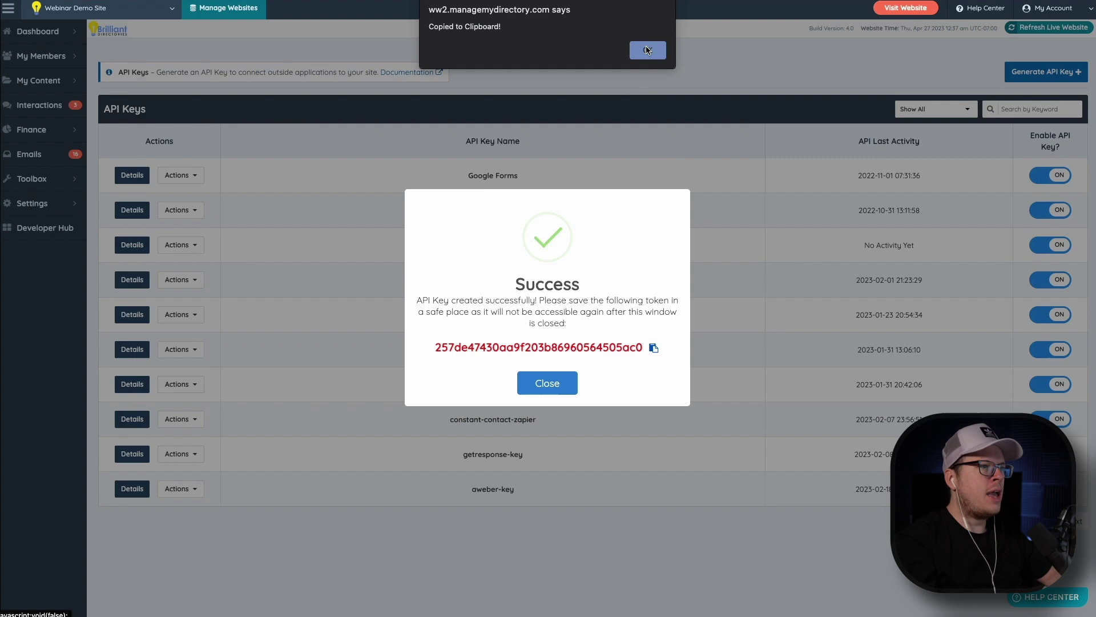
left_click(569, 383)
key("super+grave")
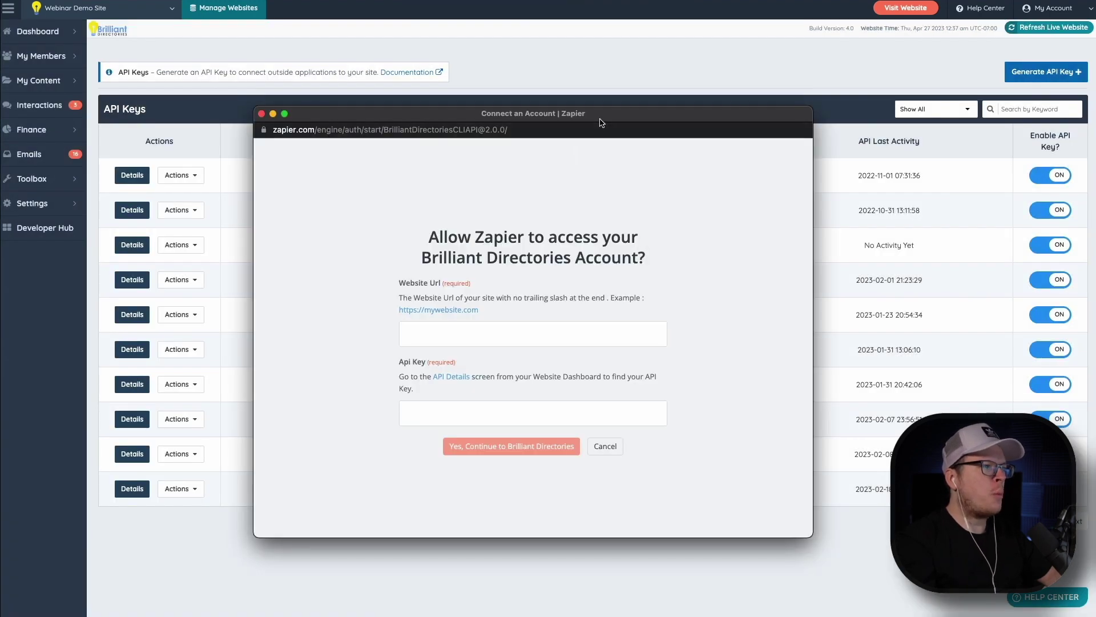
left_click_drag(601, 122, 631, 87)
left_click(488, 376)
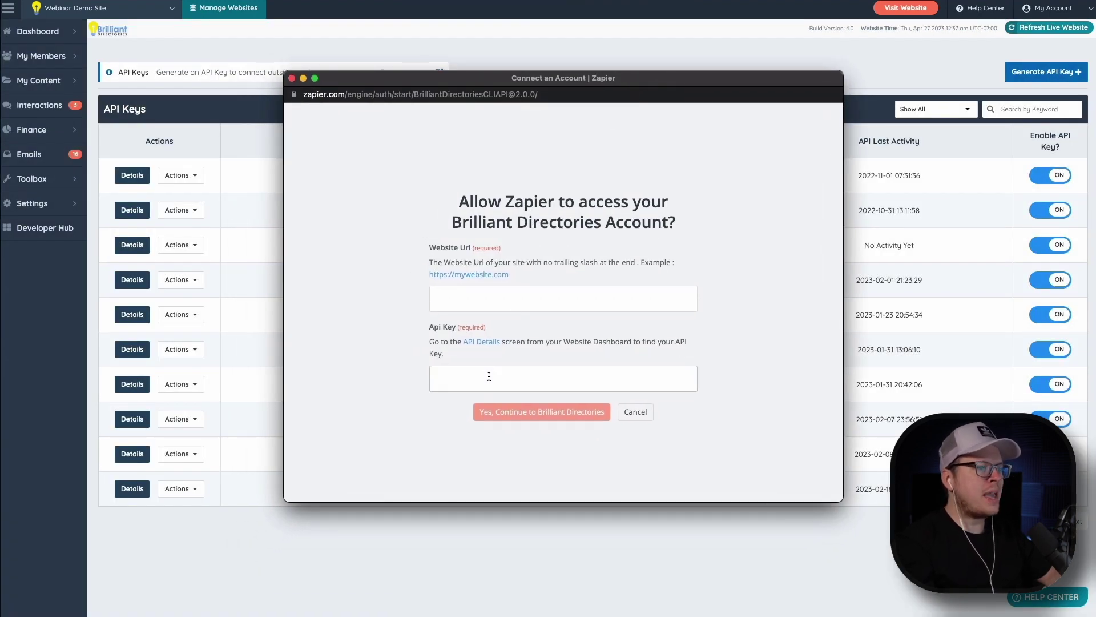
key("super+v")
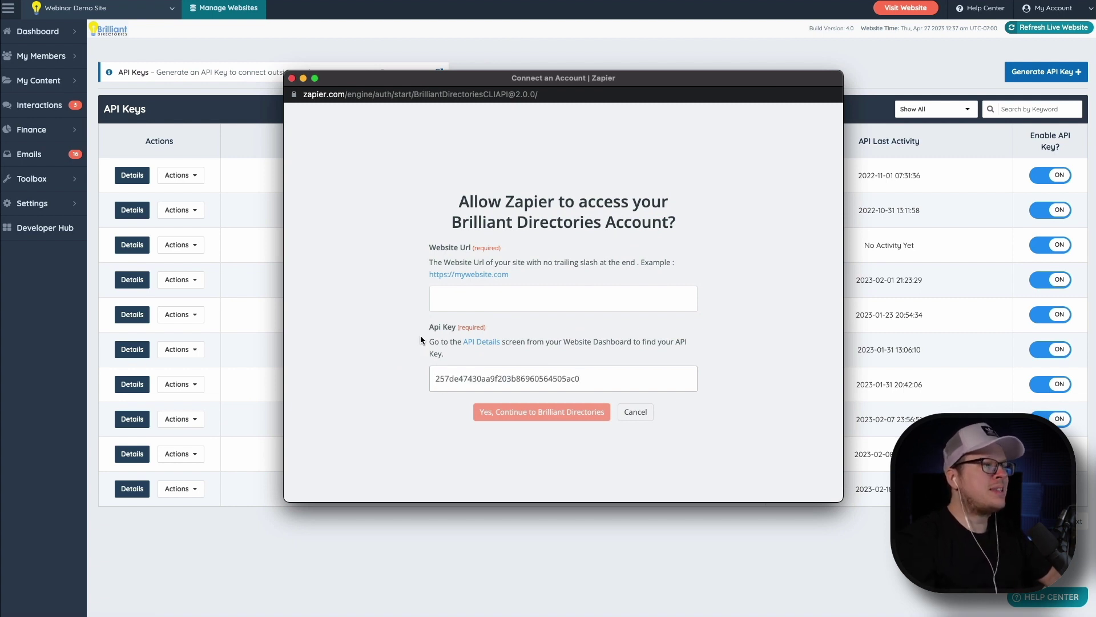
left_click(447, 302)
left_click(551, 201)
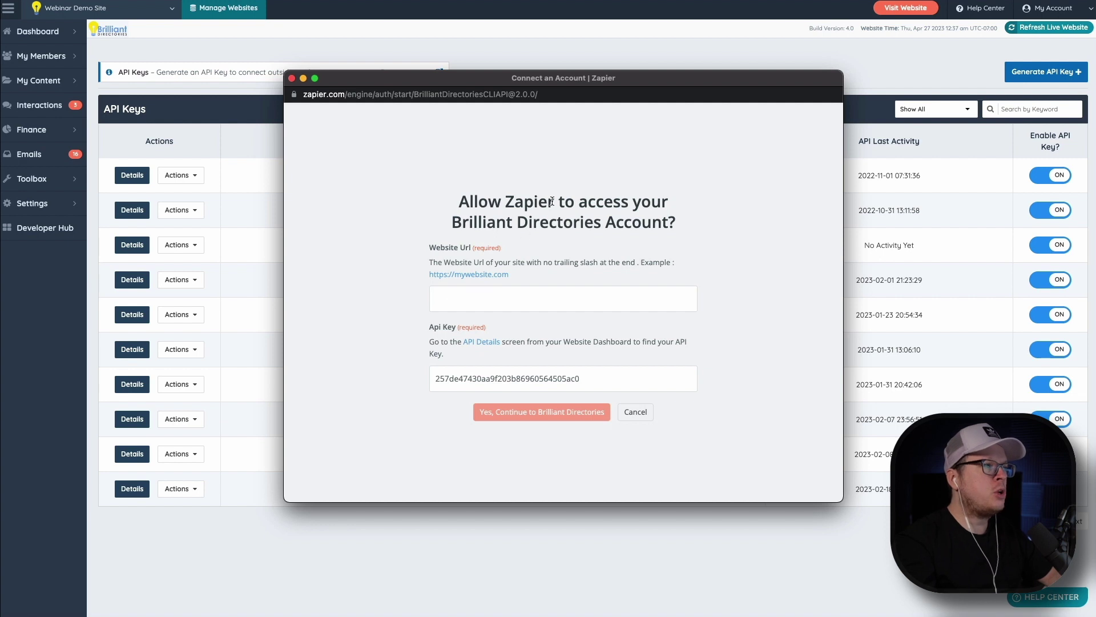
left_click(705, 55)
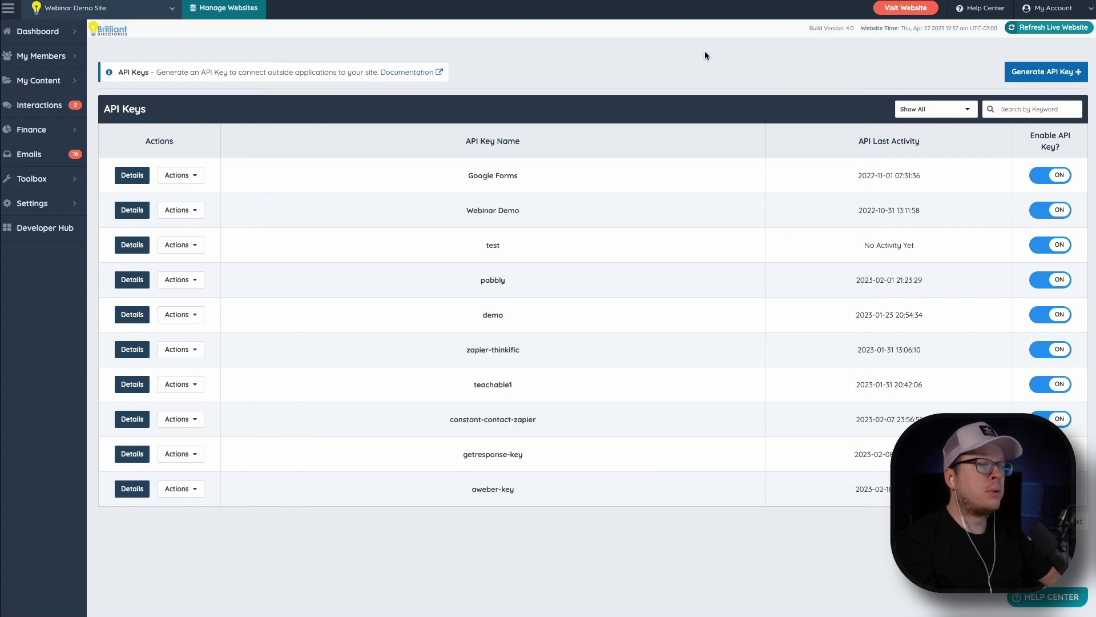
left_click(904, 12)
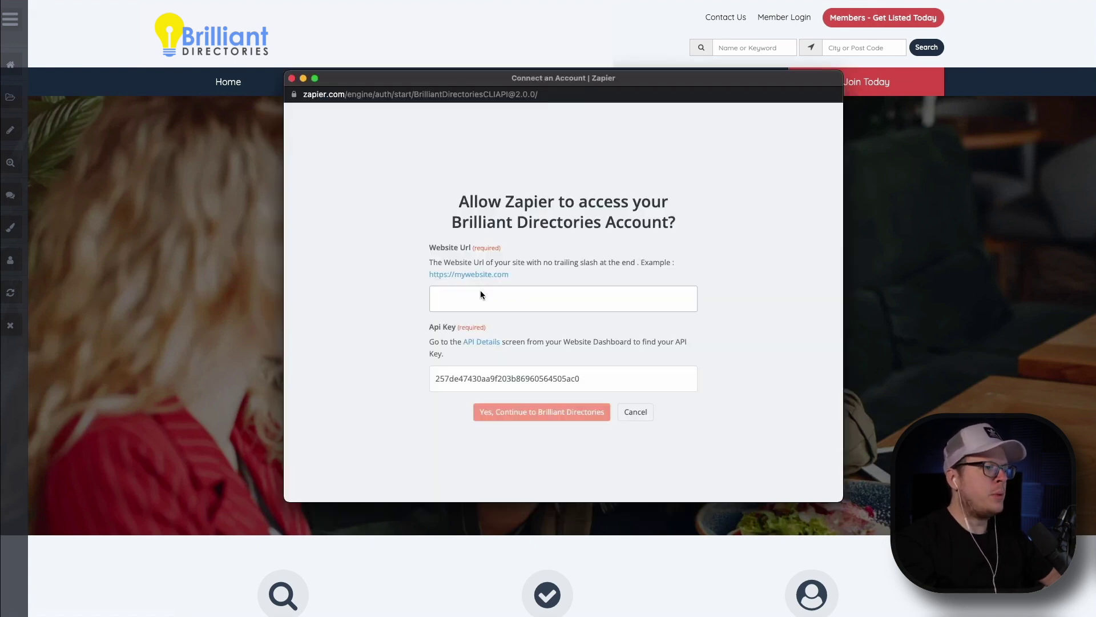
key("super+v")
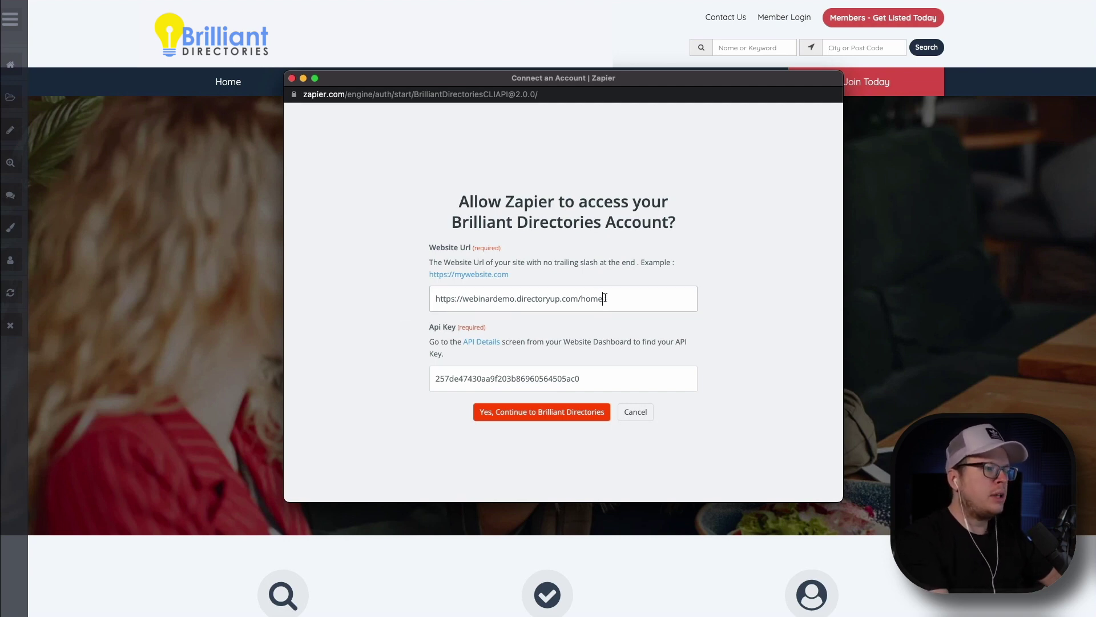
key("BackSpace")
key("BackSpace")
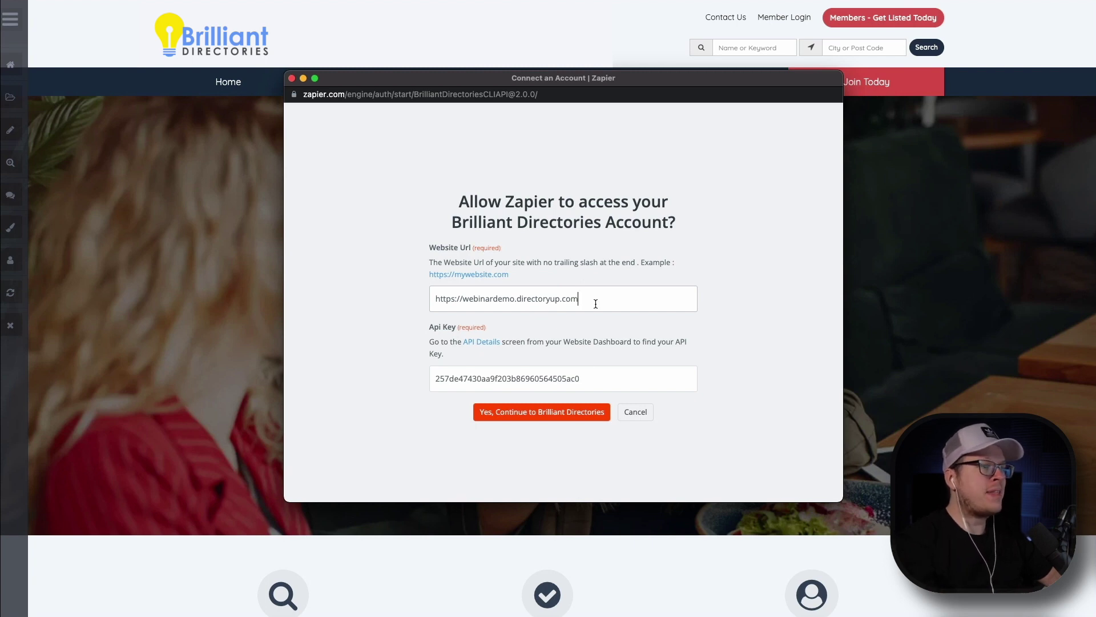
left_click(541, 416)
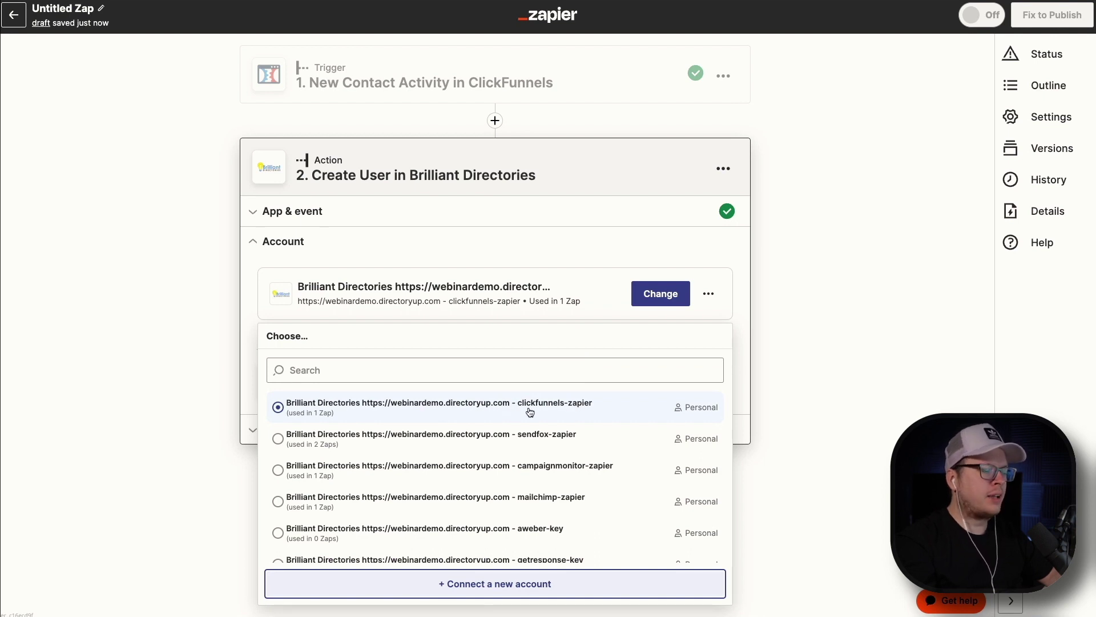
- Keep the clickfunnels-zapier account and continue to the Create User fields
left_click(530, 406)
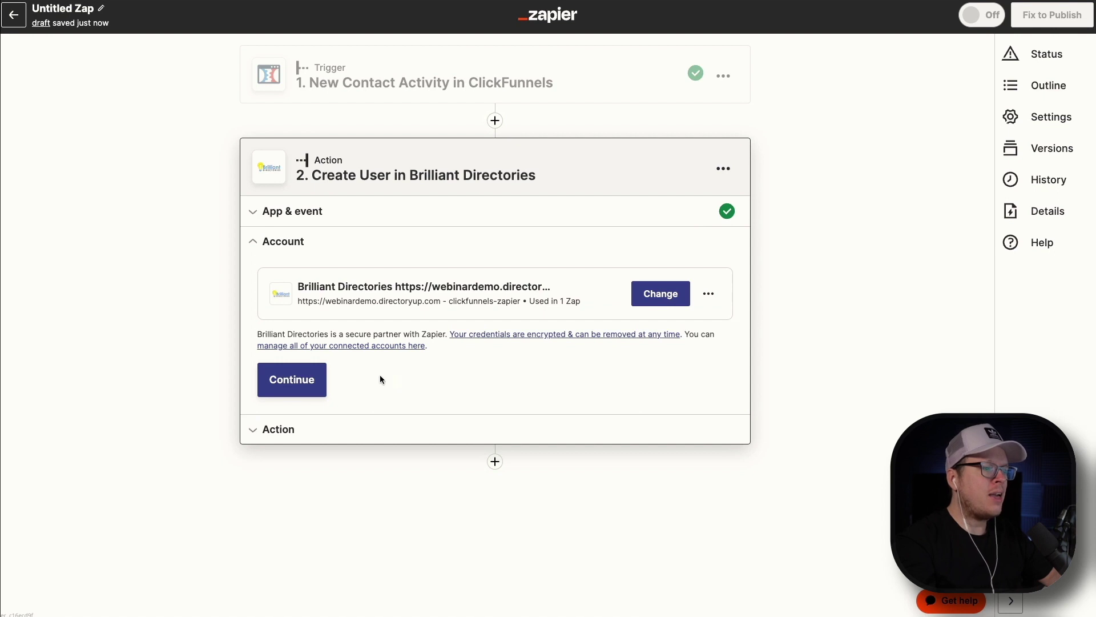
left_click(303, 380)
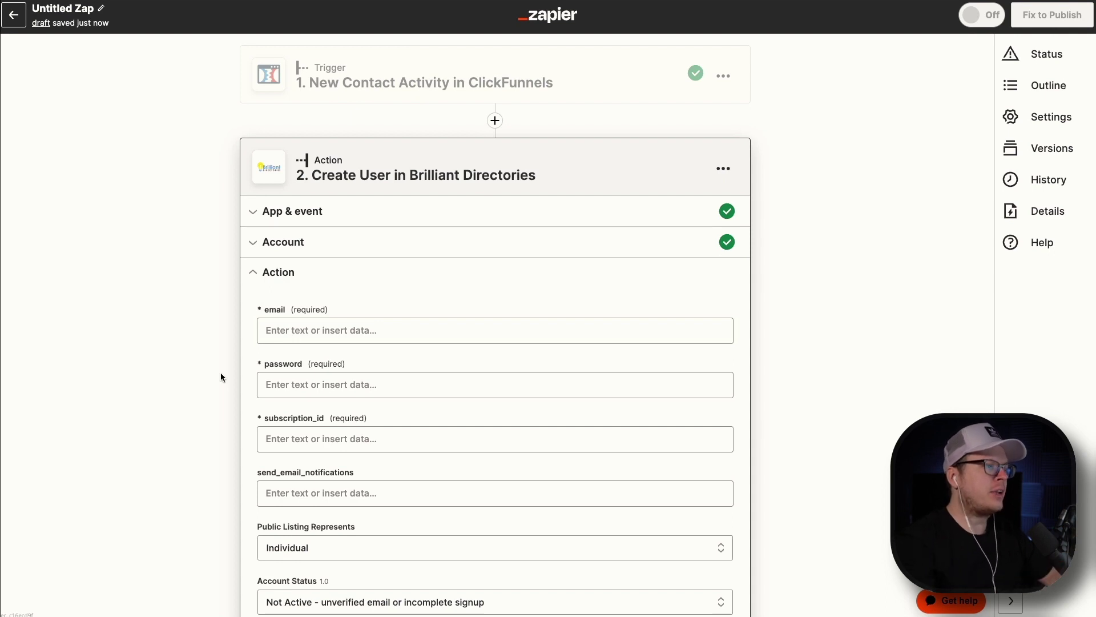
- Map the ClickFunnels contact's Email into the Create User email field
scroll(220, 377, "down", 1)
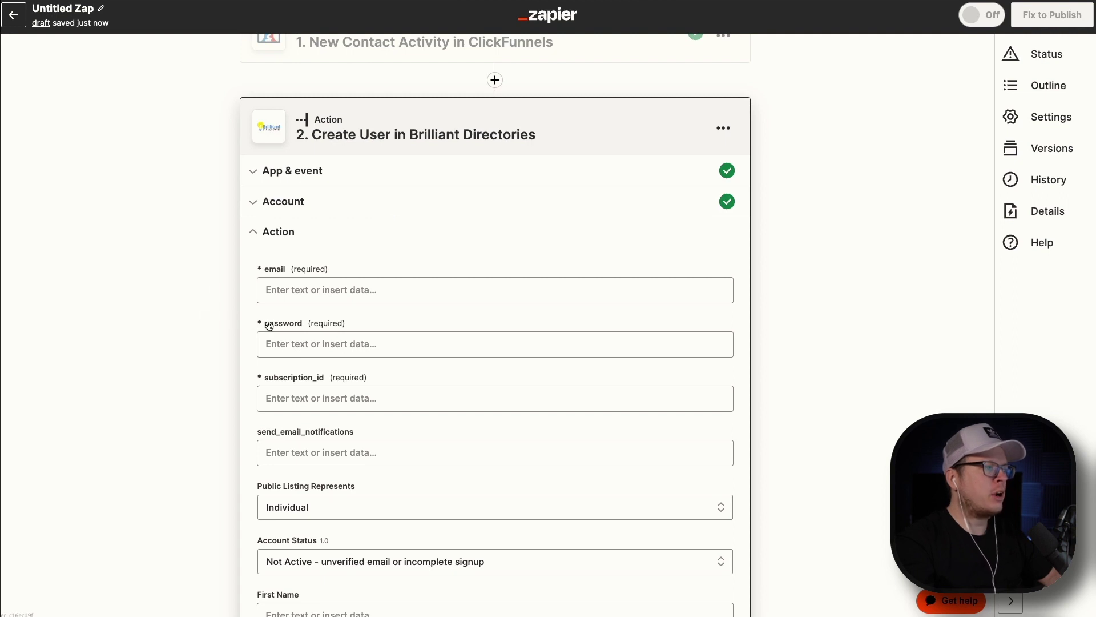
left_click(286, 293)
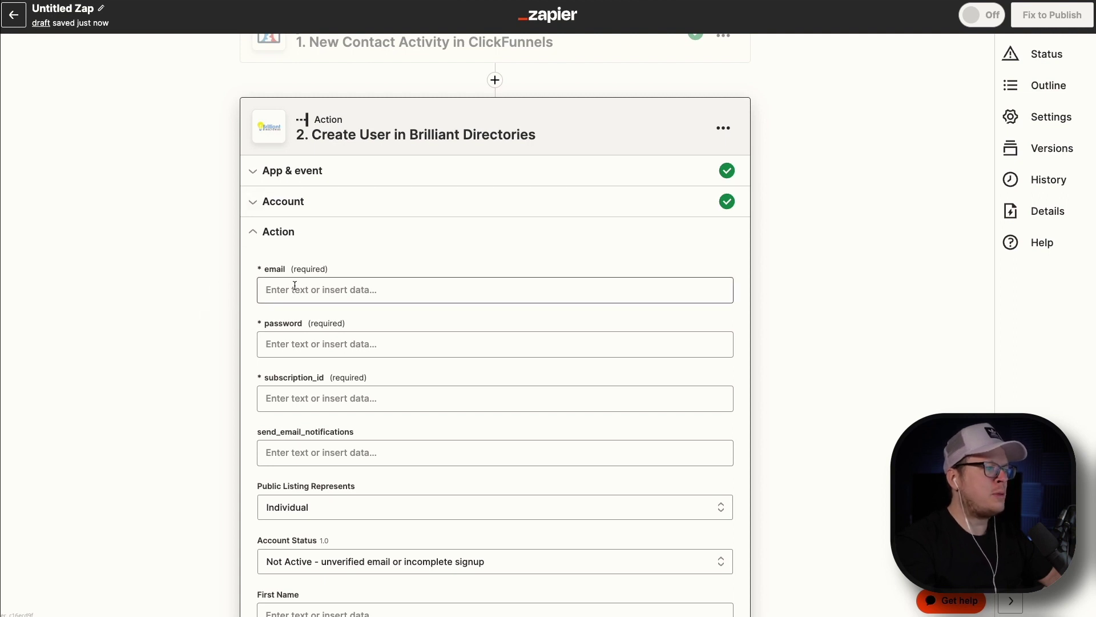
left_click(295, 285)
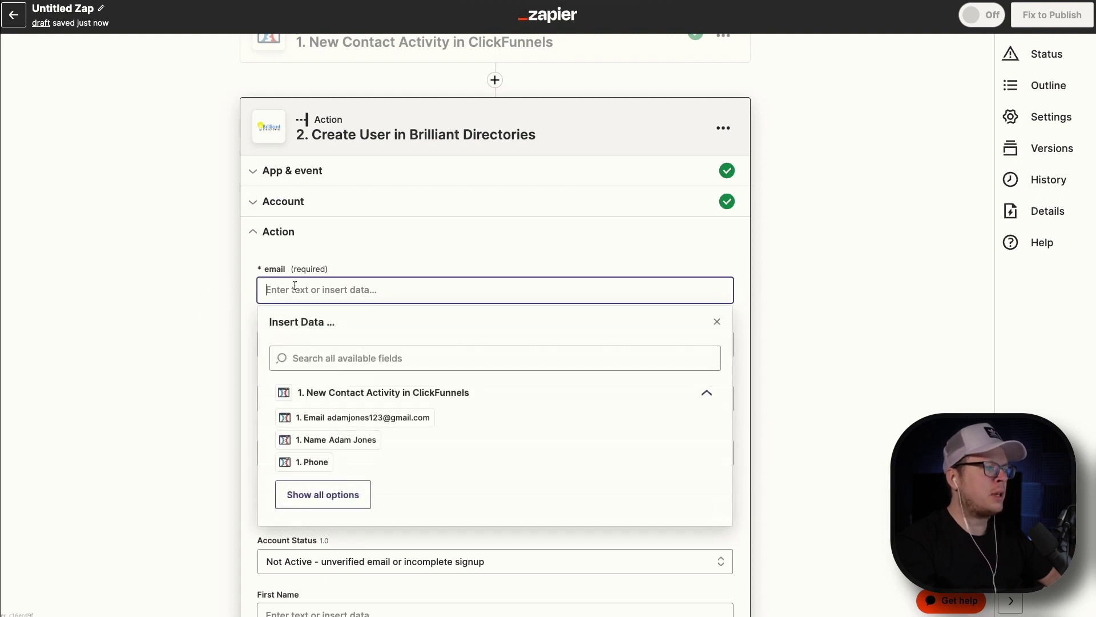
left_click(336, 423)
left_click(212, 423)
- Map the contact's Name into First Name and scroll down to the test preview
scroll(230, 336, "down", 3)
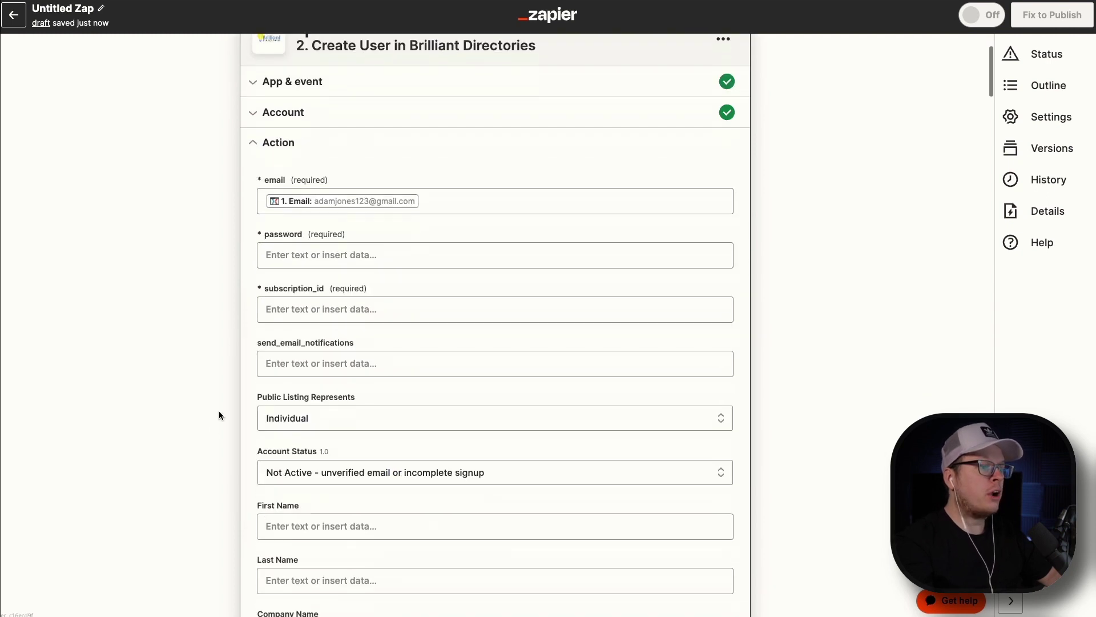
scroll(219, 412, "down", 5)
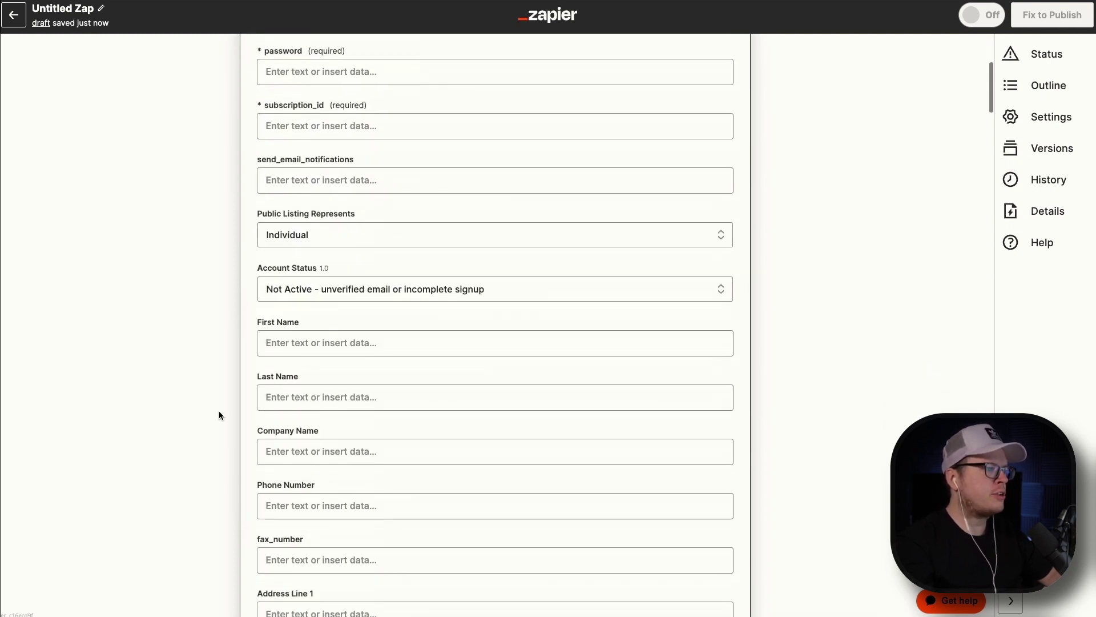
left_click(279, 337)
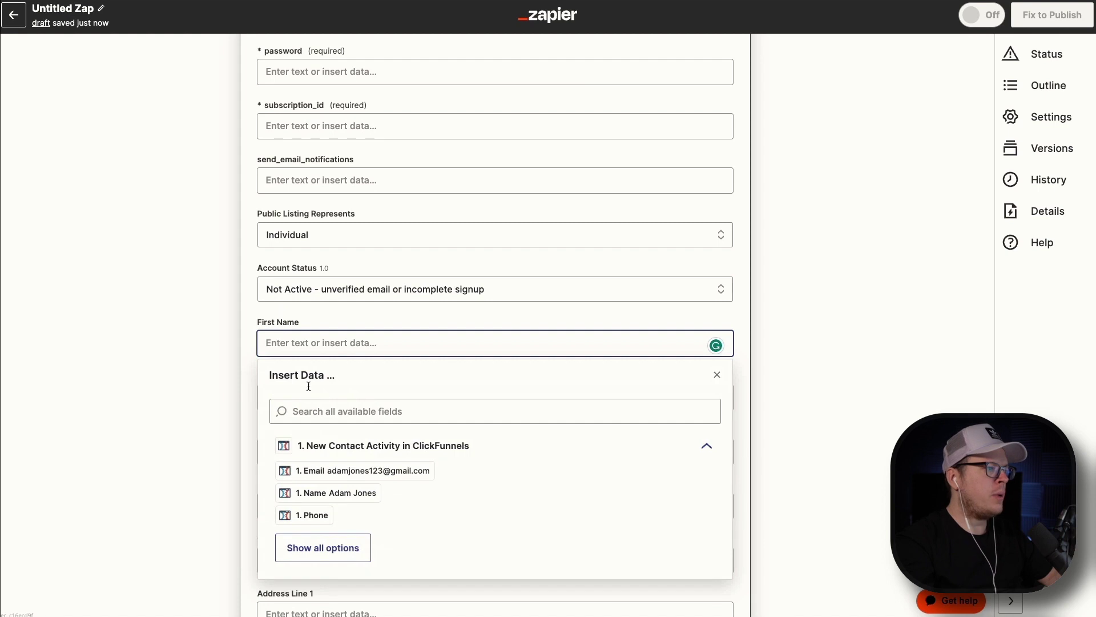
left_click(334, 492)
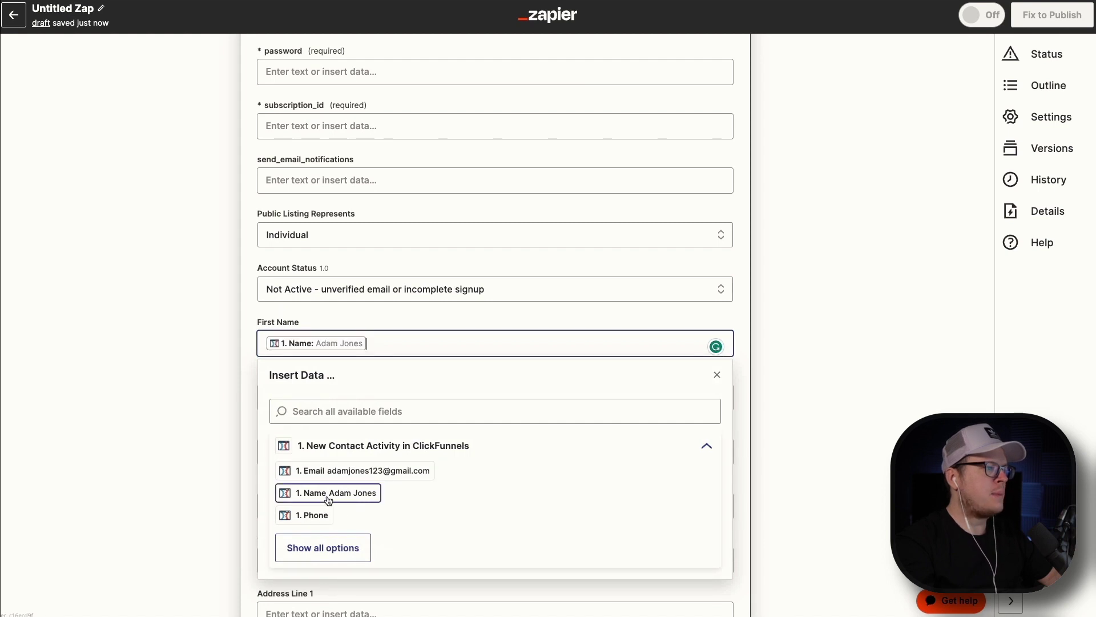
left_click(180, 423)
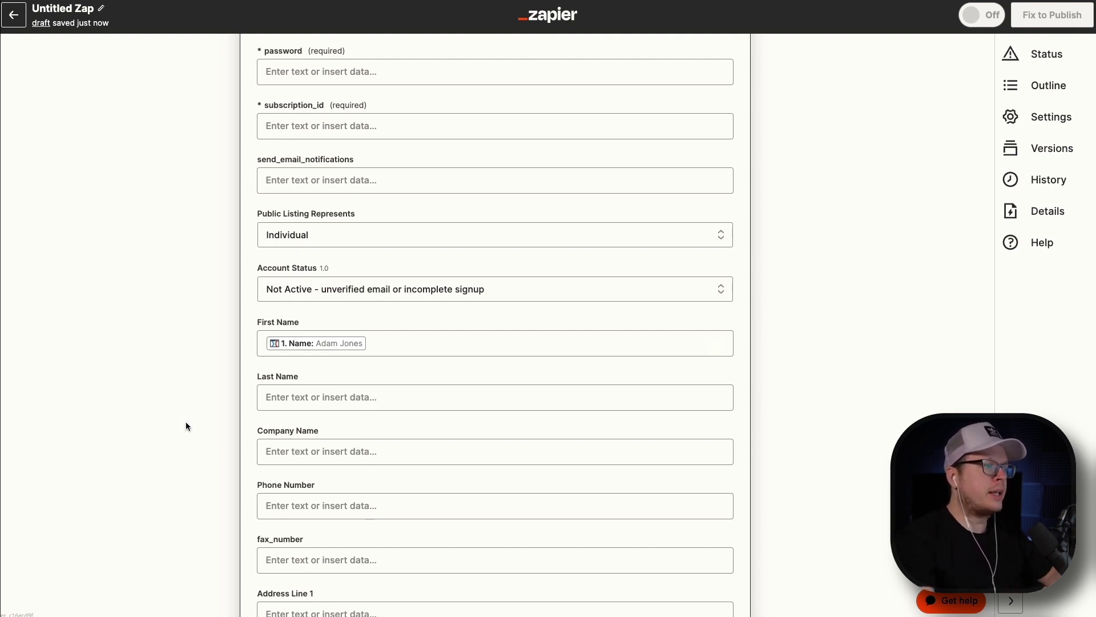
scroll(276, 503, "down", 2)
scroll(277, 503, "down", 6)
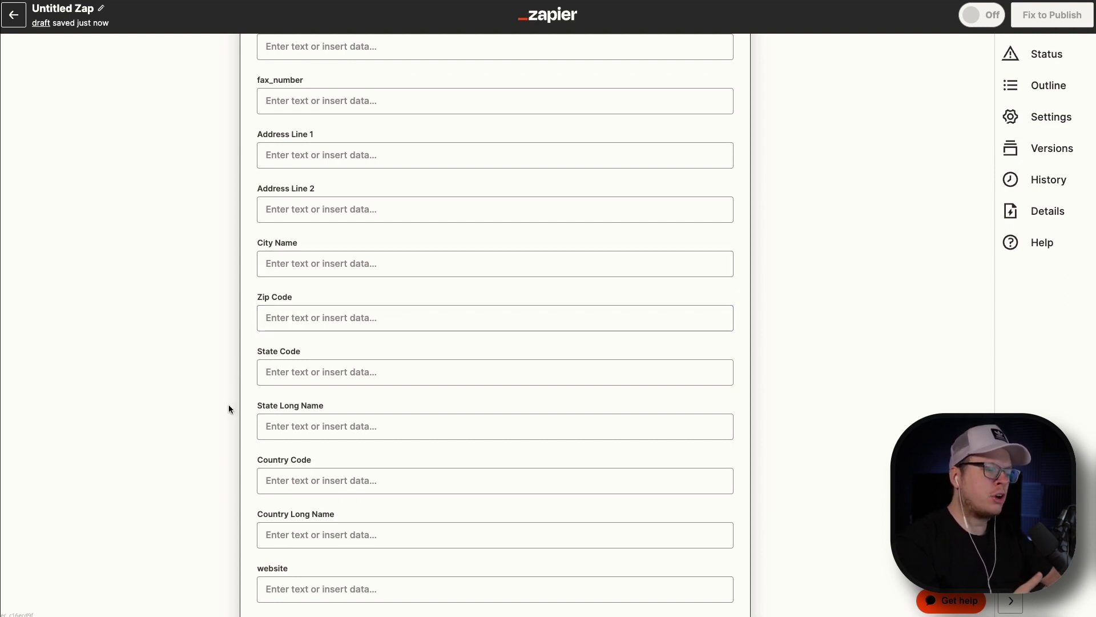
scroll(228, 409, "up", 8)
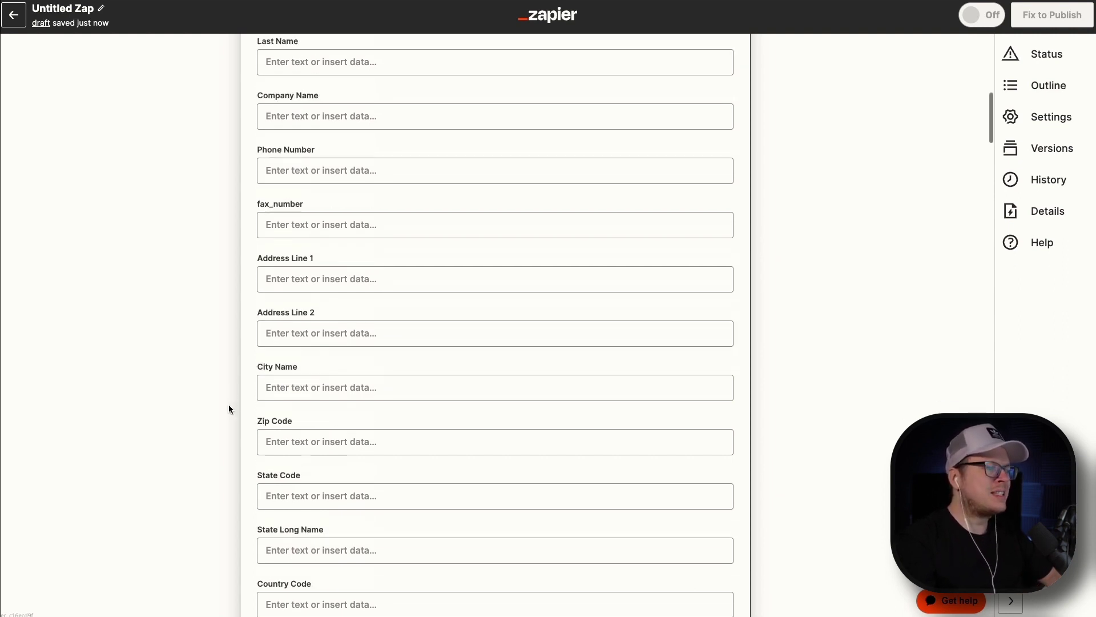
scroll(235, 363, "up", 2)
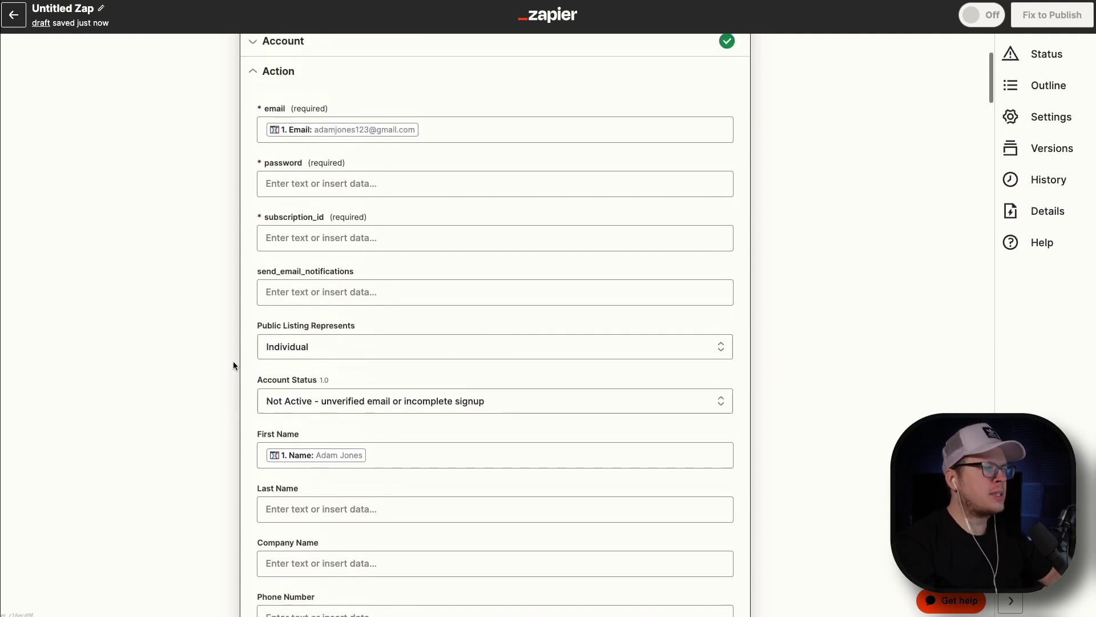
scroll(252, 374, "down", 6)
scroll(240, 467, "down", 20)
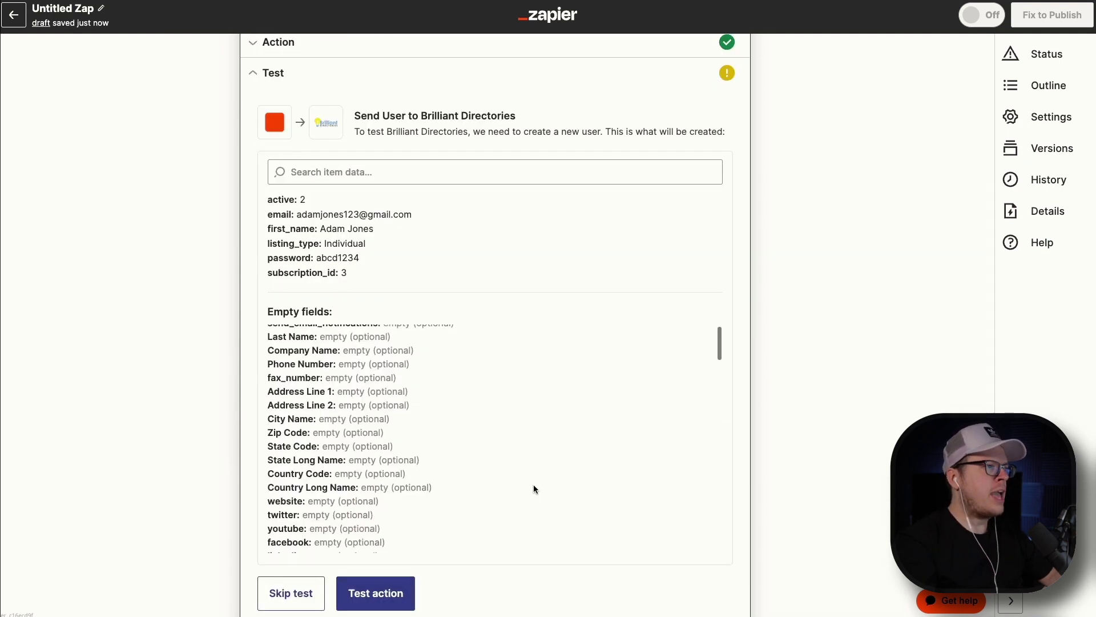
- Run the action test to send a test user to Brilliant Directories
scroll(533, 487, "down", 2)
left_click(375, 593)
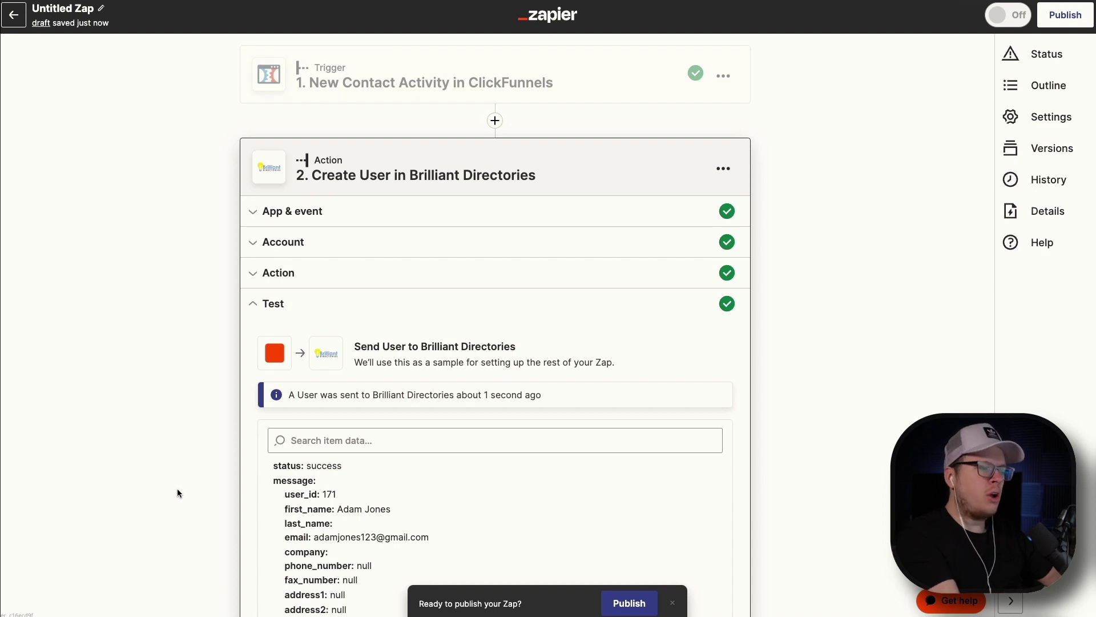
scroll(177, 493, "down", 5)
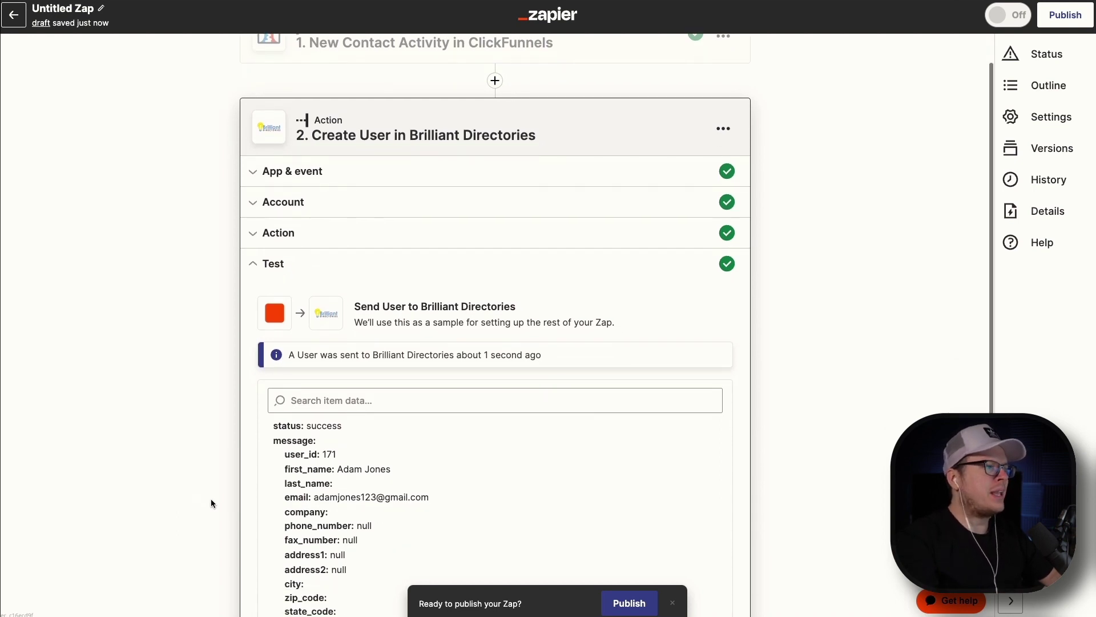
scroll(217, 365, "down", 3)
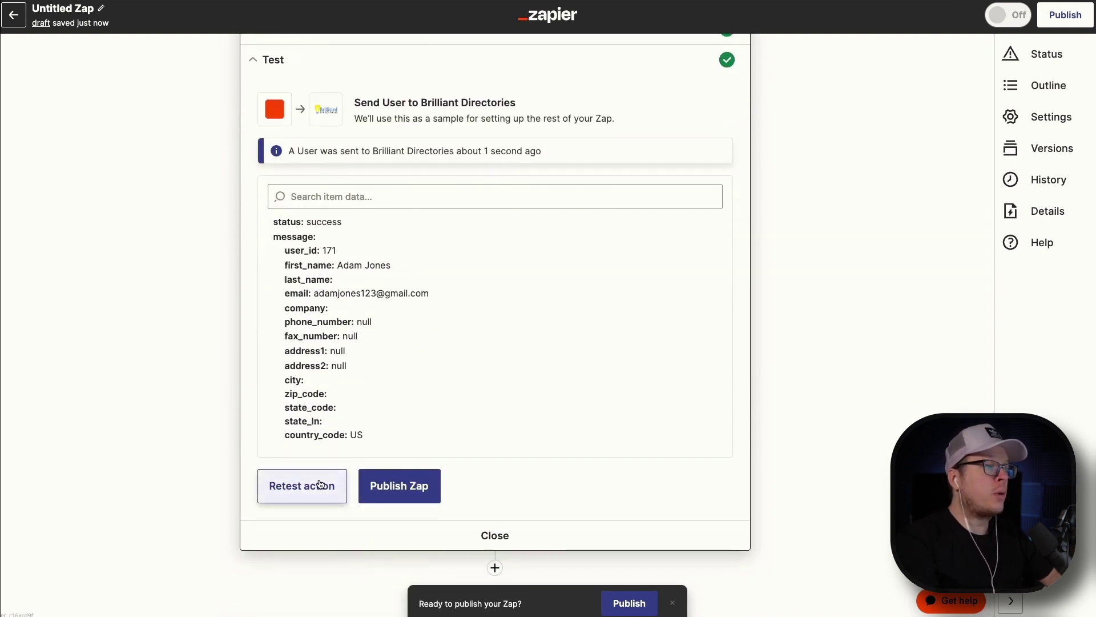
- Publish the Zap, turn it on, and dismiss the share-as-template prompt
left_click(395, 490)
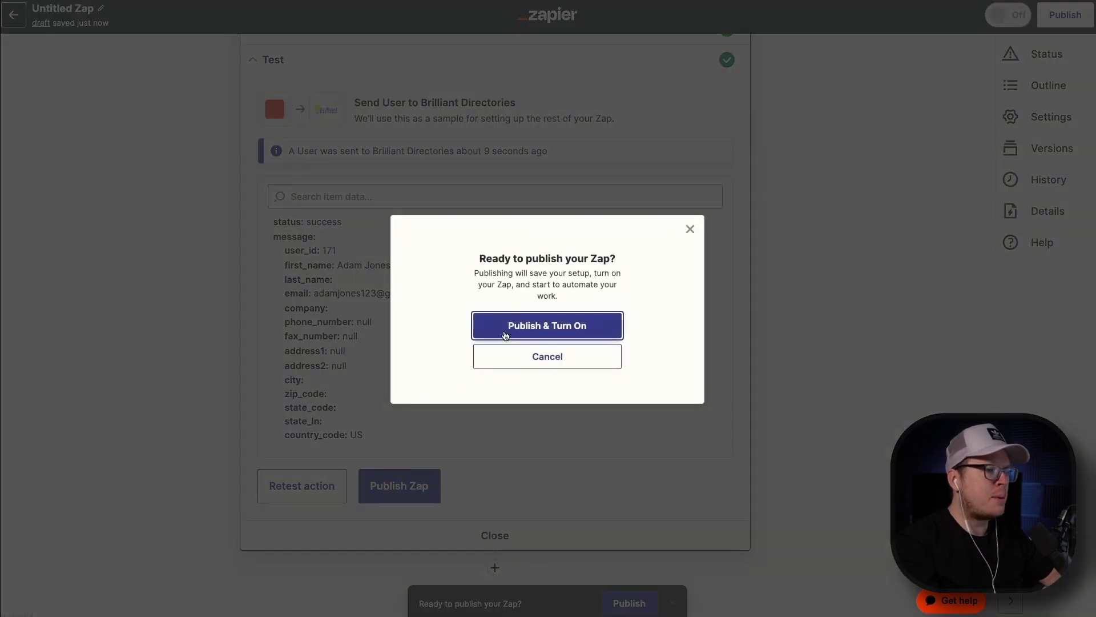
left_click(529, 327)
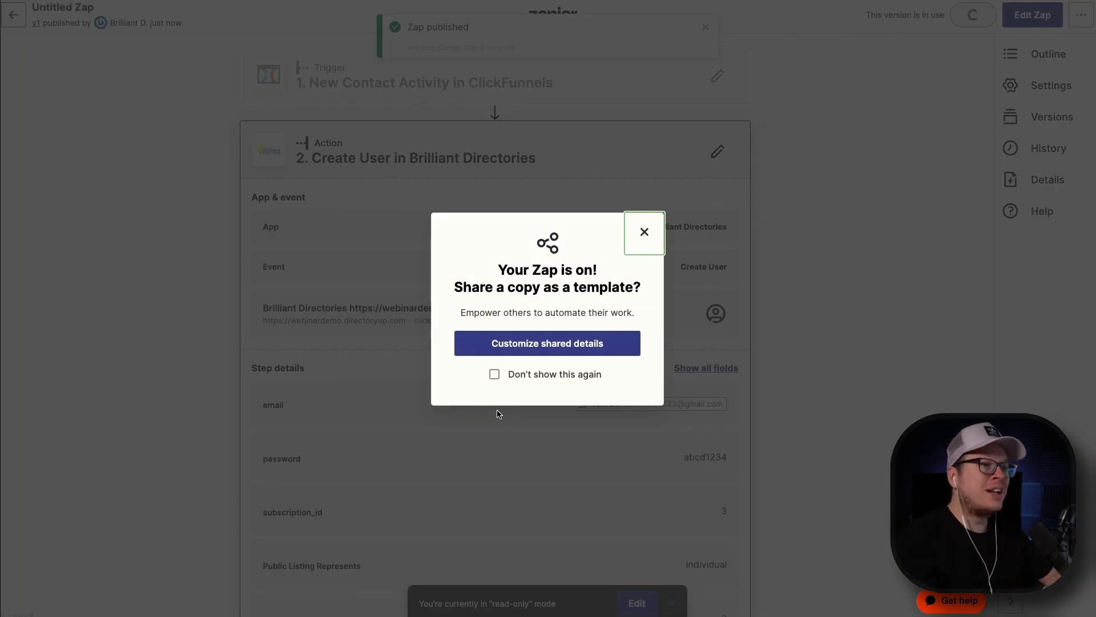
left_click(642, 235)
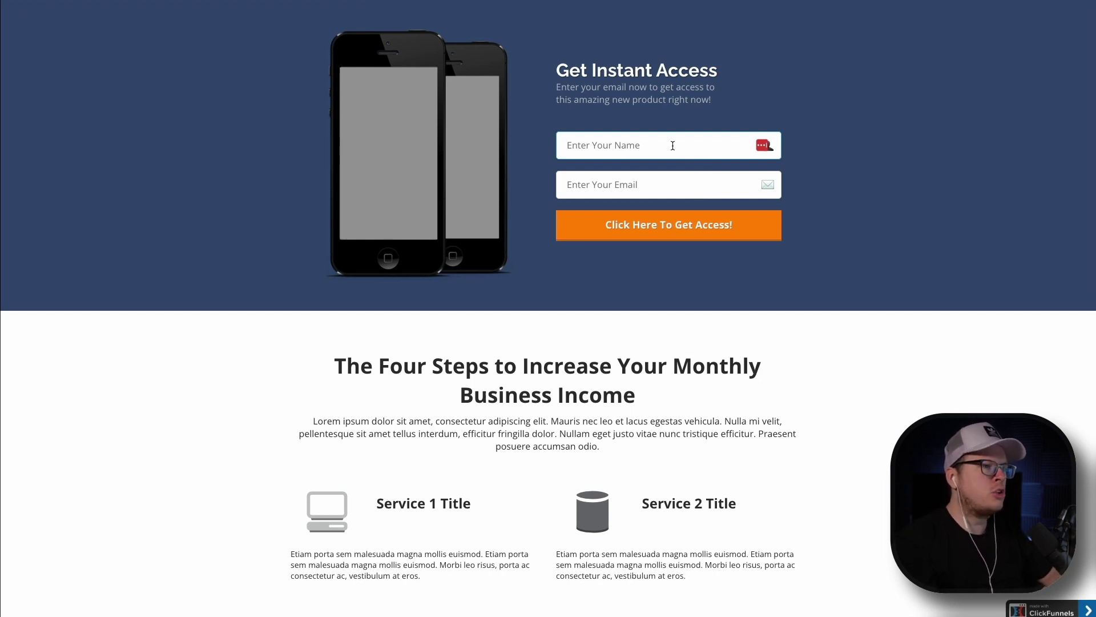
- Submit the opt-in form with a test contact's name and email, then reload the member directory
type("A")
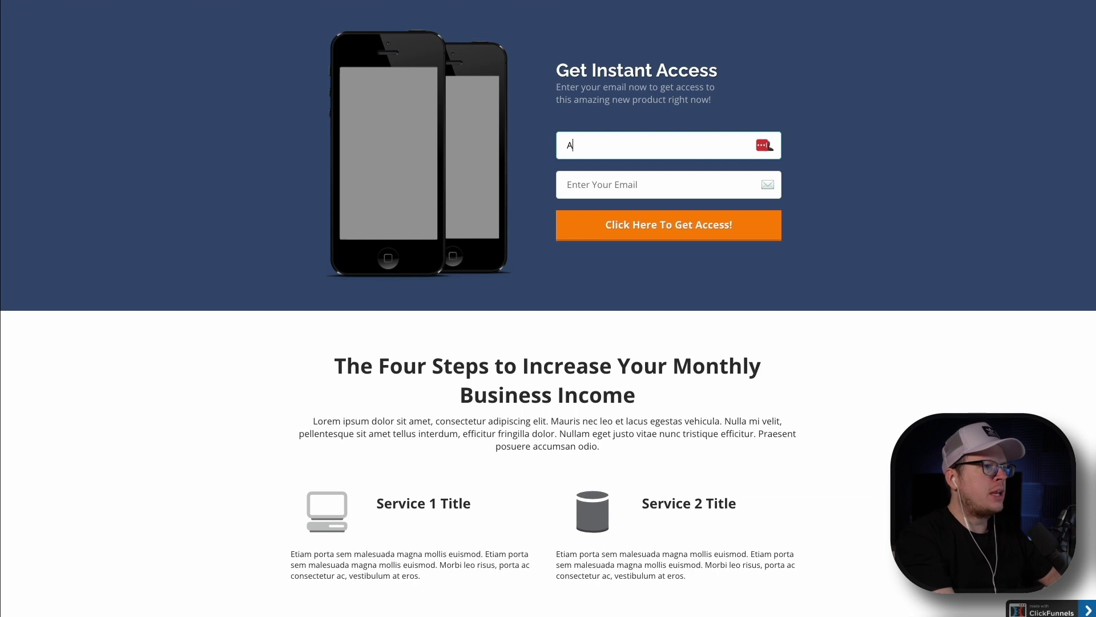
type("dam J")
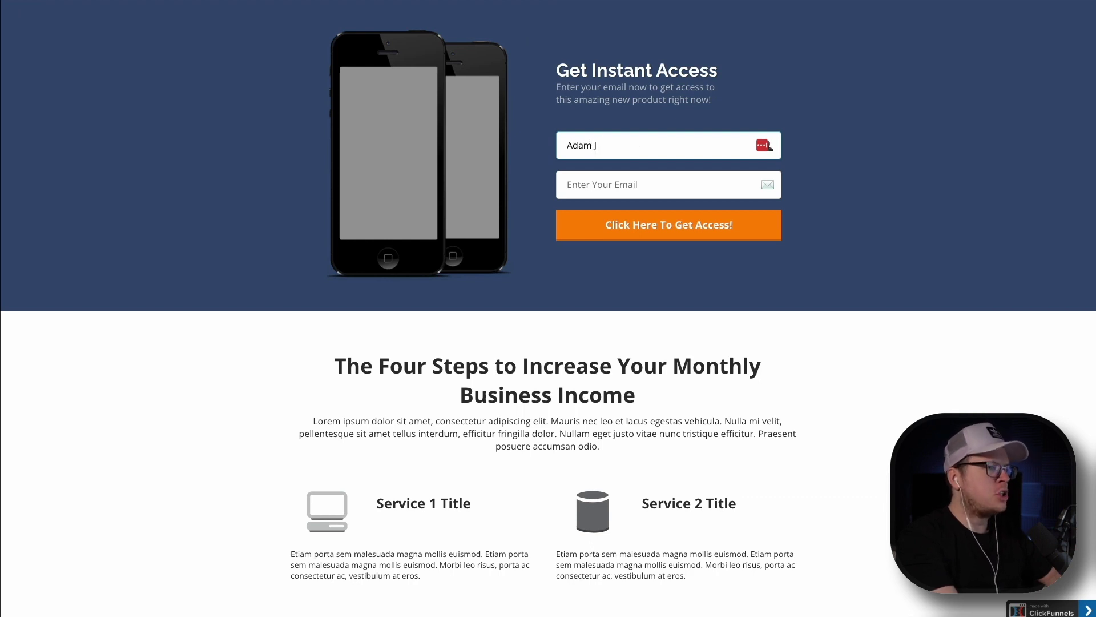
type("ones")
left_click(648, 184)
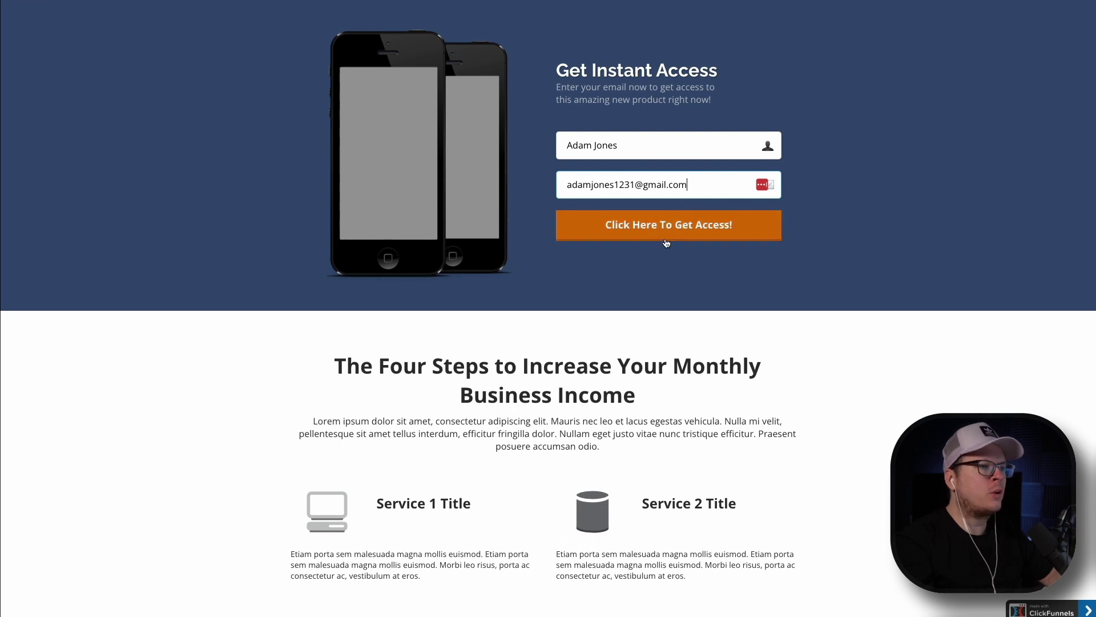
left_click(648, 231)
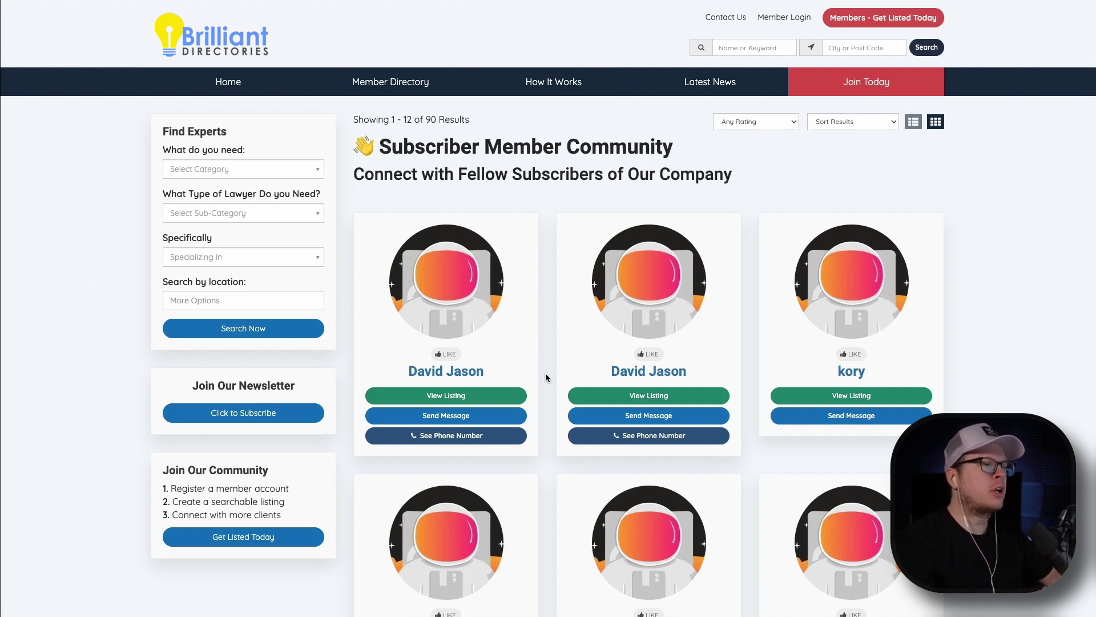
key("F5")
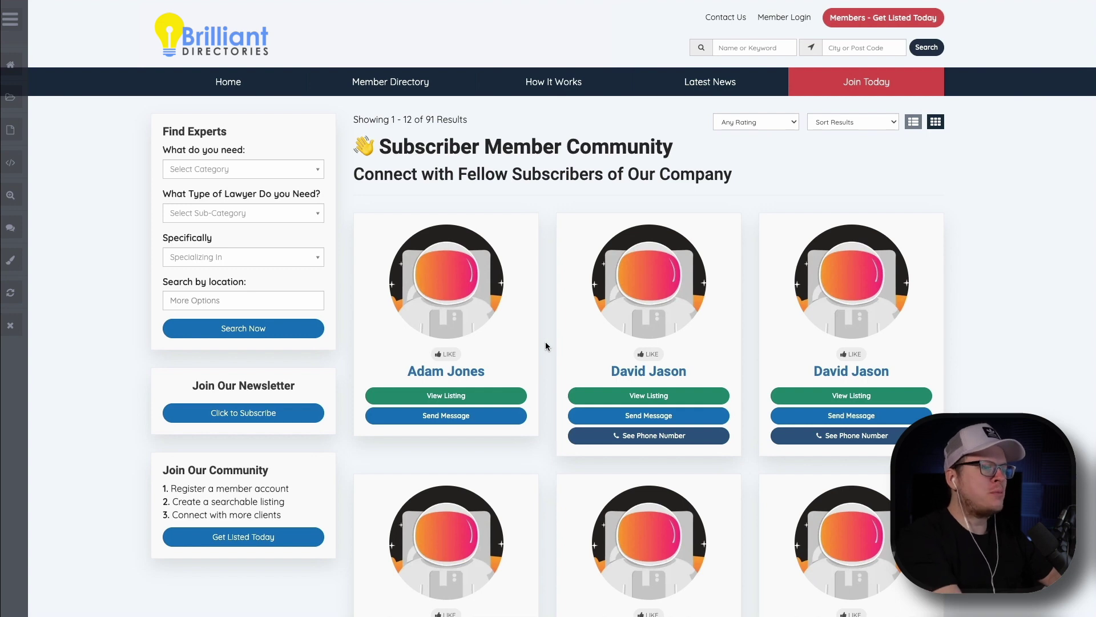